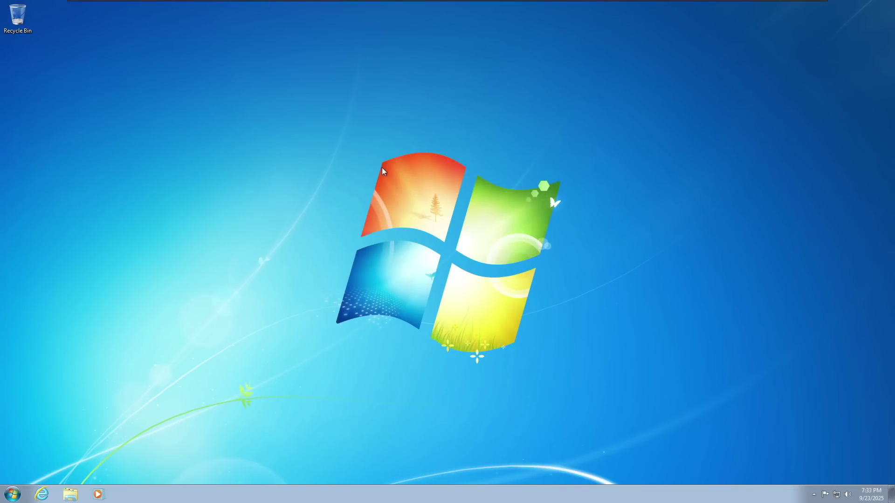
Open the guest's Libraries window from the taskbar and move it toward the upper right.
right_click(432, 161)
click(70, 494)
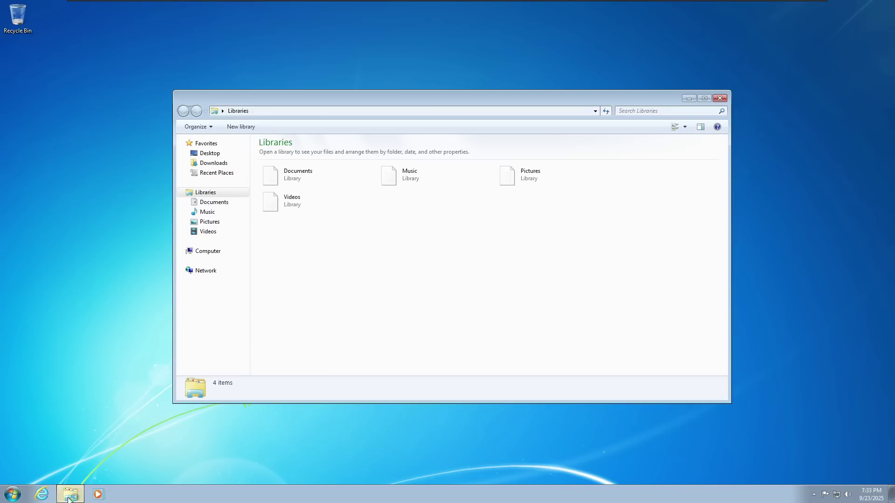
drag(582, 99, 739, 15)
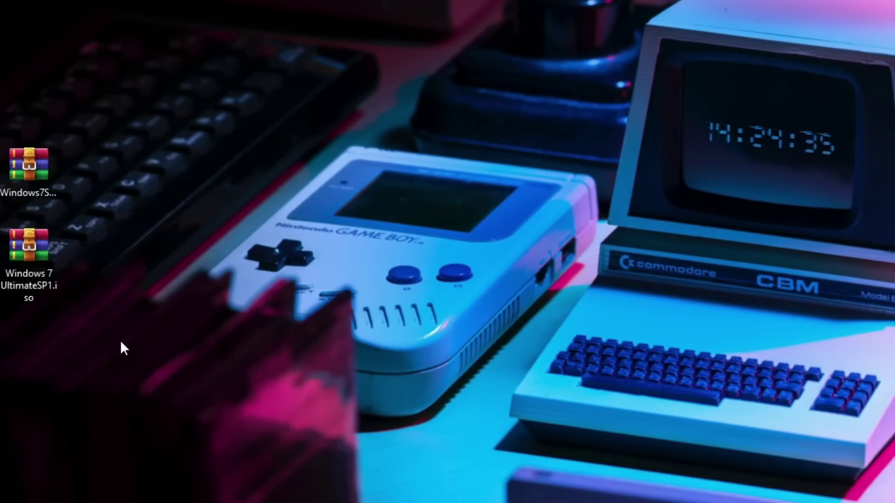
click(16, 164)
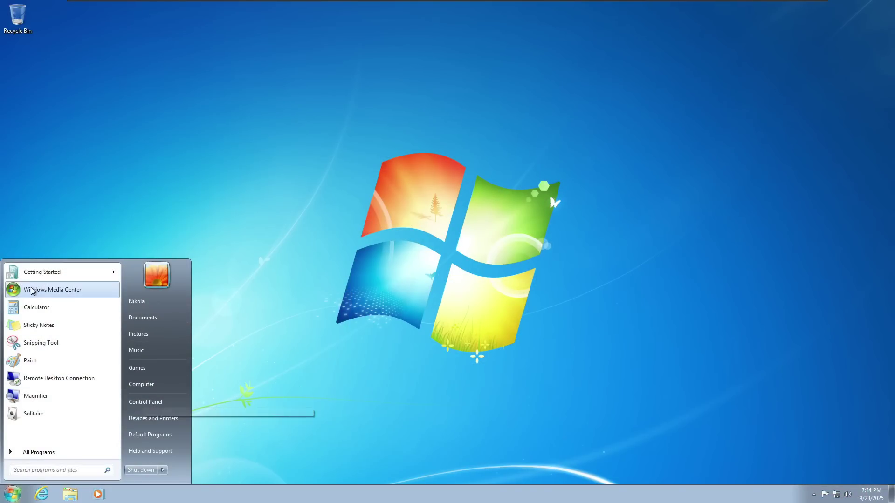
click(54, 471)
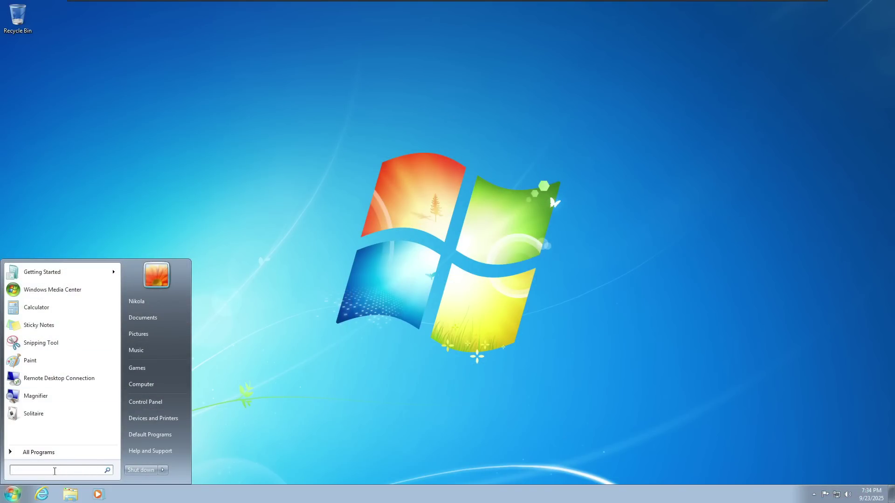
text(th)
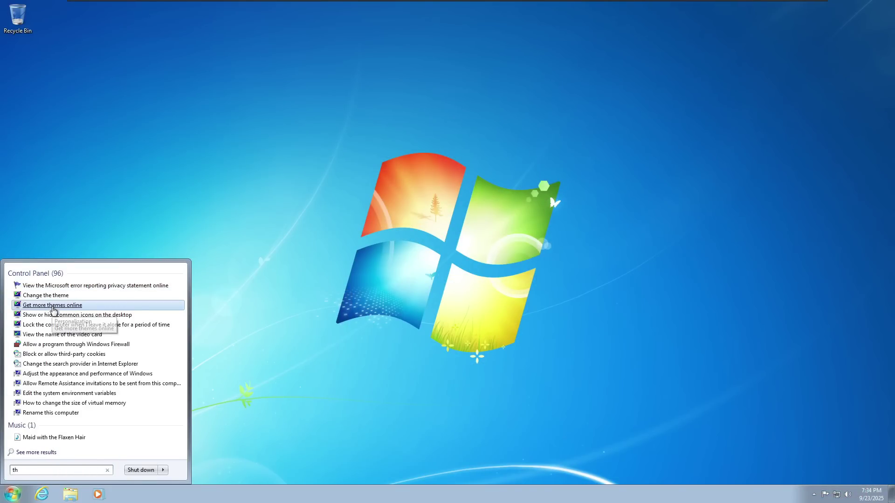
text(is)
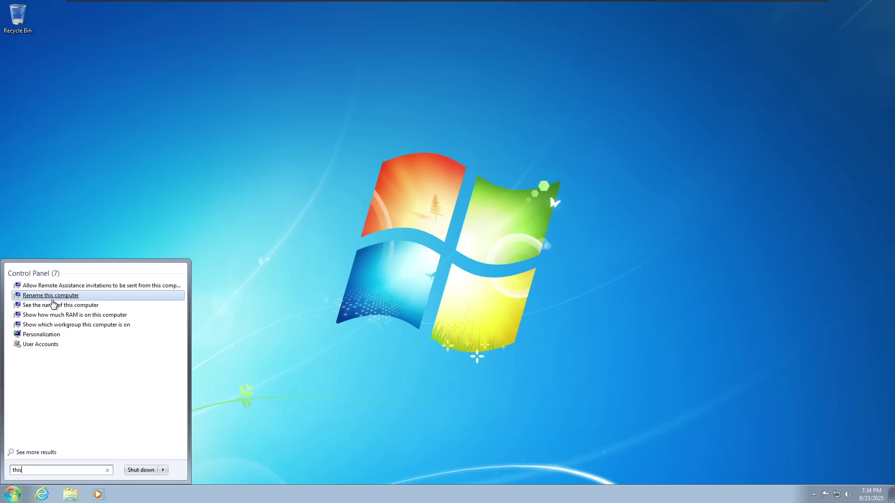
key(Escape)
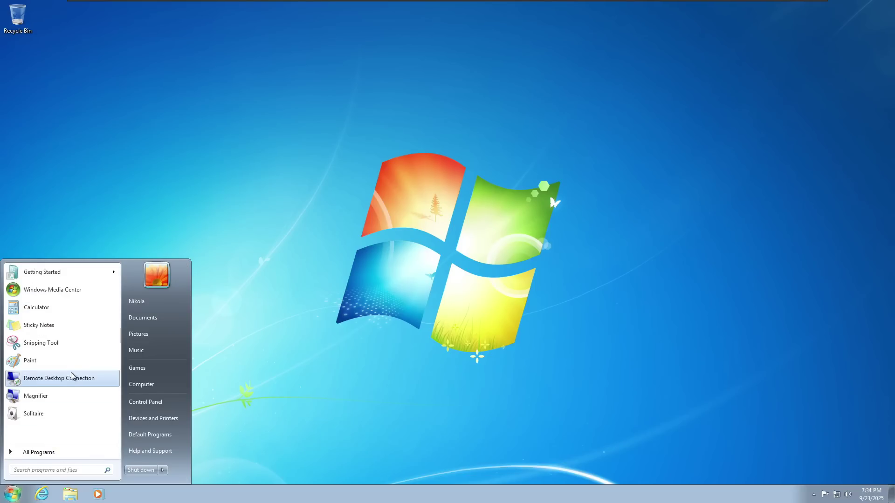
text(cop)
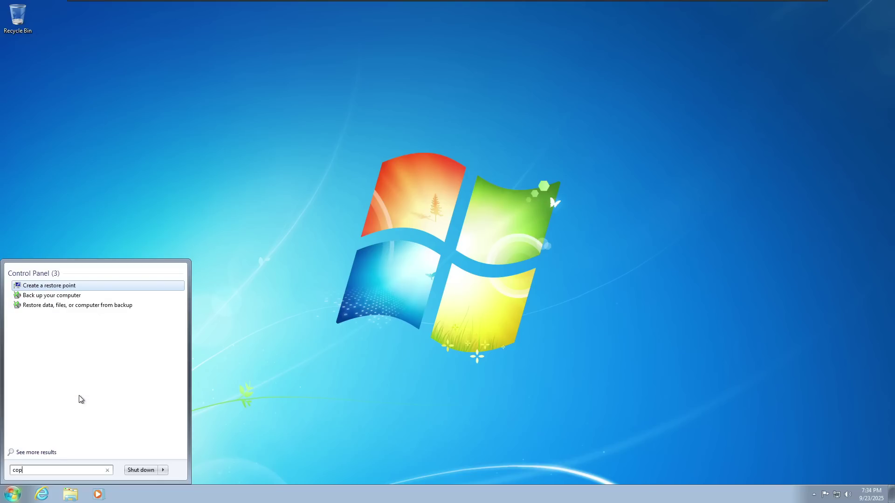
text(y)
key(BackSpace)
key(BackSpace)
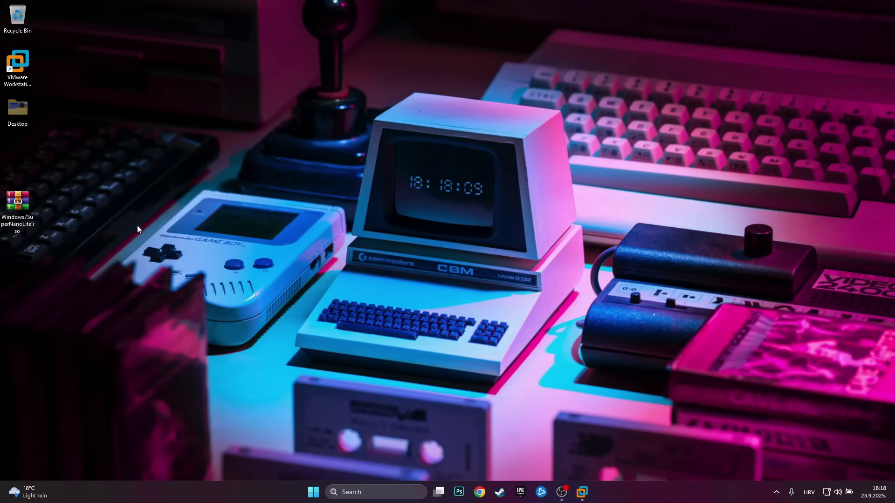
Start a new virtual machine from Windows7Ultimate.iso in the Software Iso Files Windows folder.
click(581, 492)
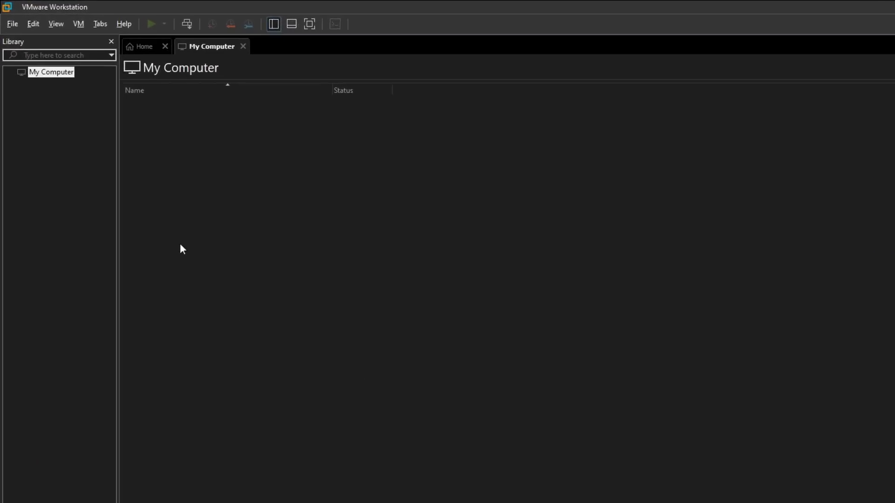
click(14, 24)
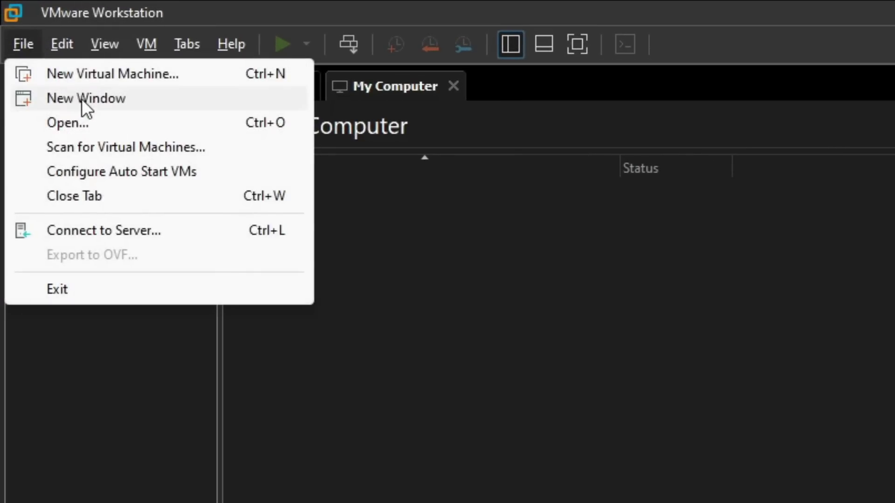
click(127, 77)
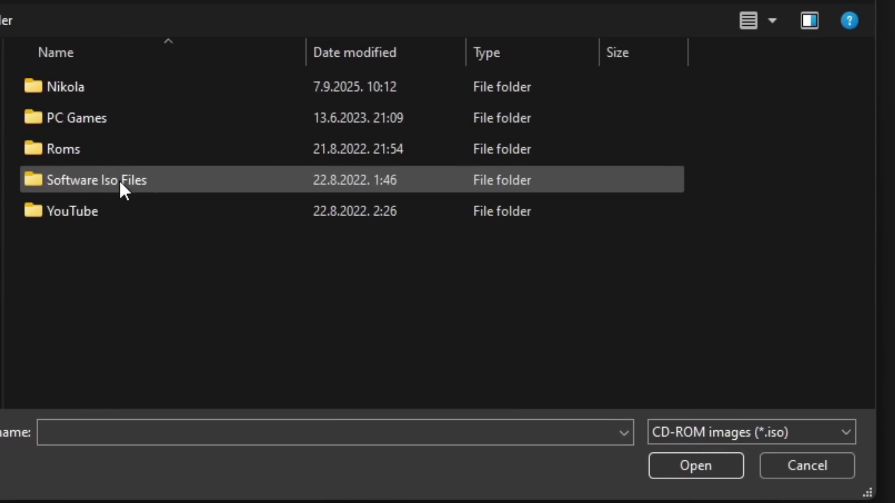
double_click(119, 180)
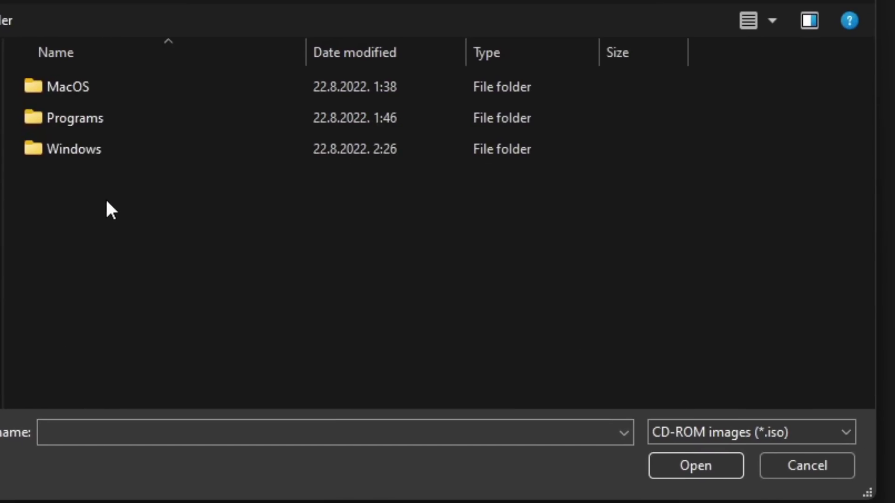
double_click(88, 150)
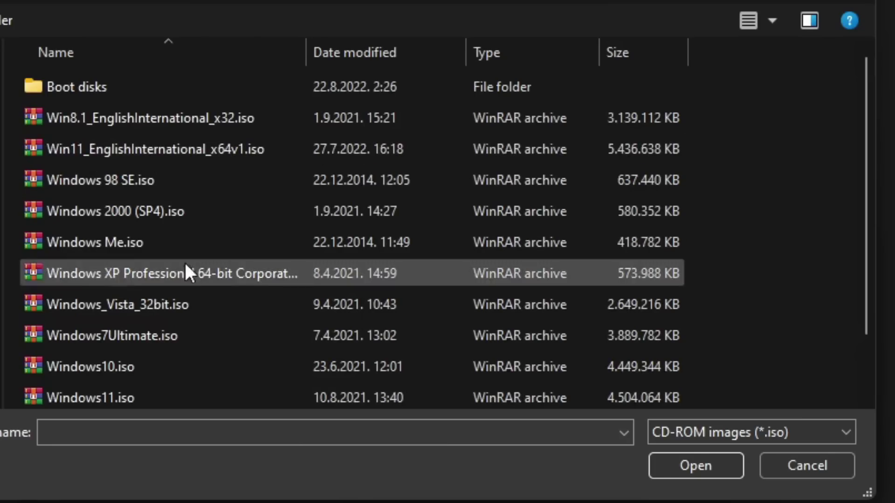
scroll(168, 298, down, 1)
click(150, 272)
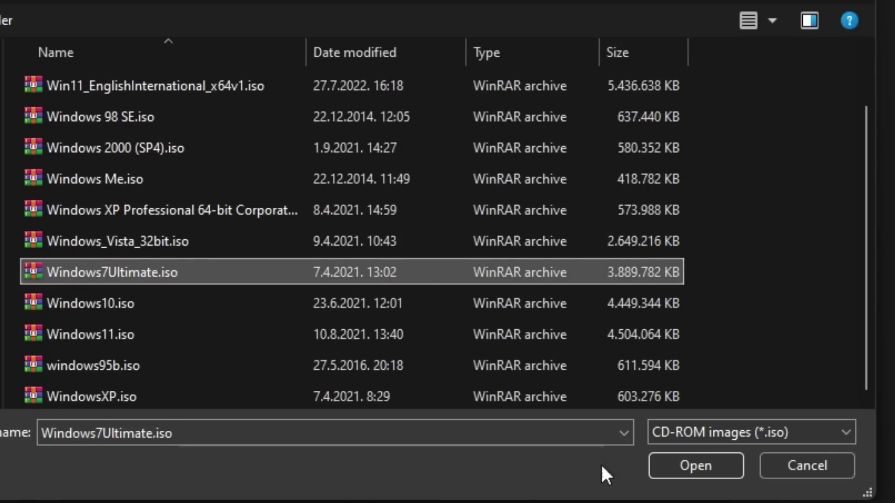
click(722, 466)
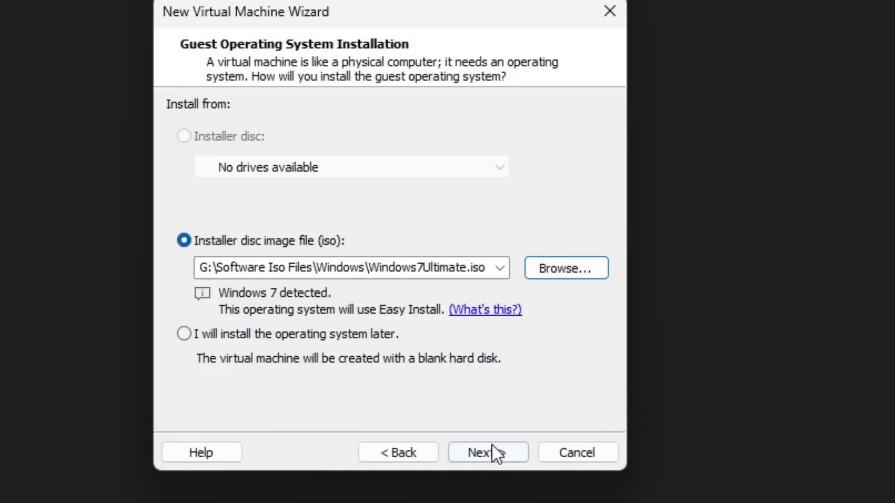
Skip the product key, keep the default name, and enter a 40 GB maximum disk size.
click(491, 443)
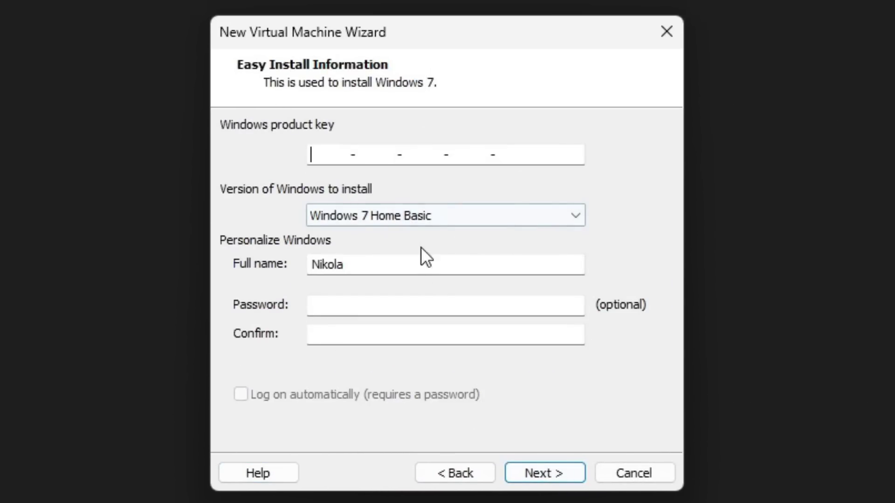
click(555, 471)
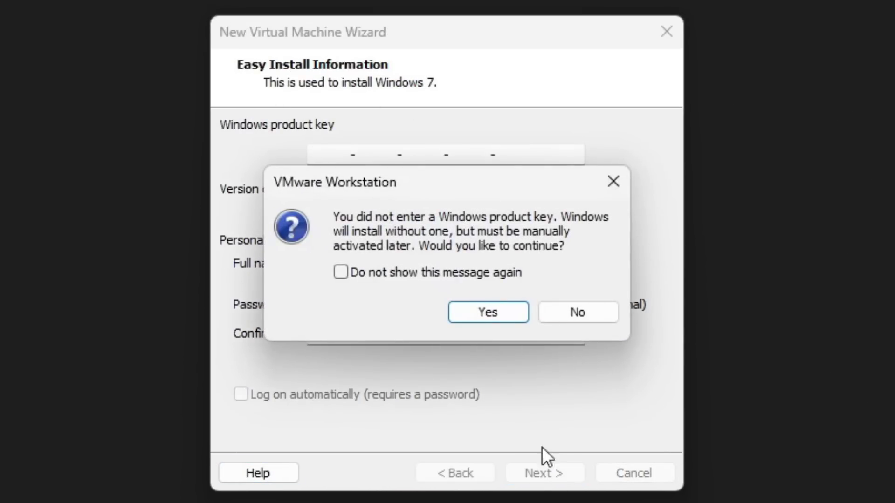
click(499, 311)
click(335, 155)
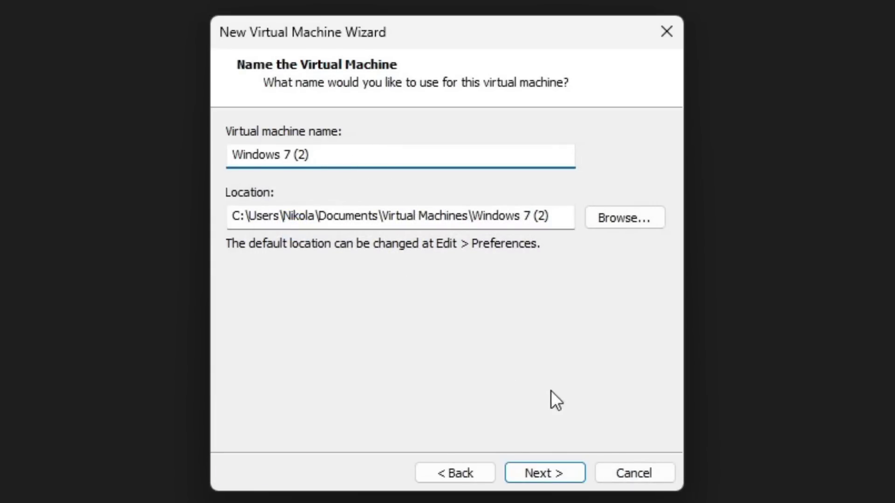
click(551, 471)
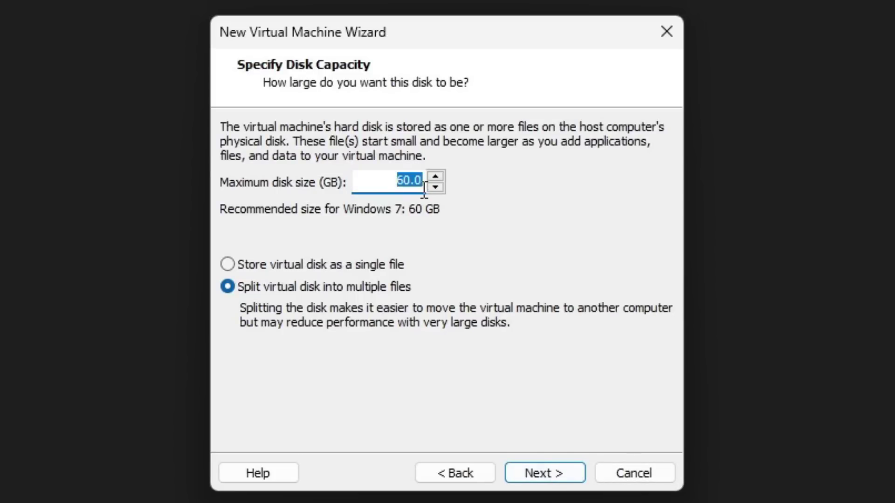
text(40)
Accept the 40 GB disk and highlight the 1 GB RAM requirement in the search results.
click(552, 467)
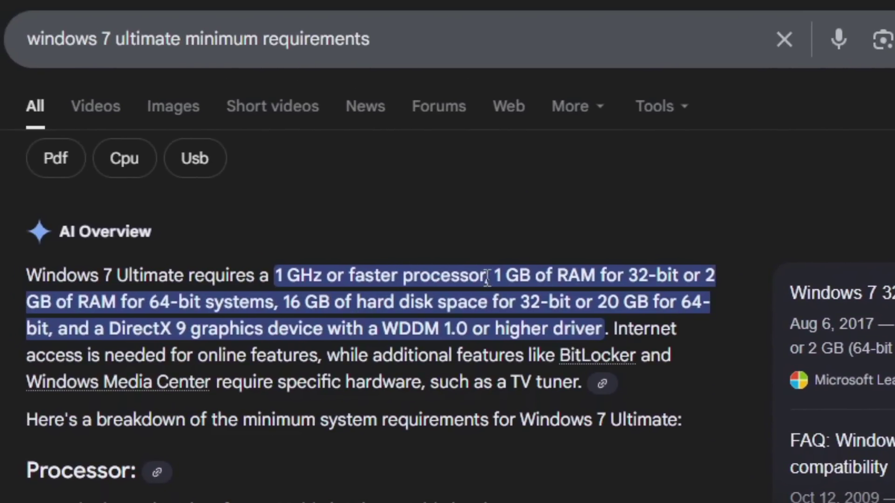
drag(489, 276, 601, 276)
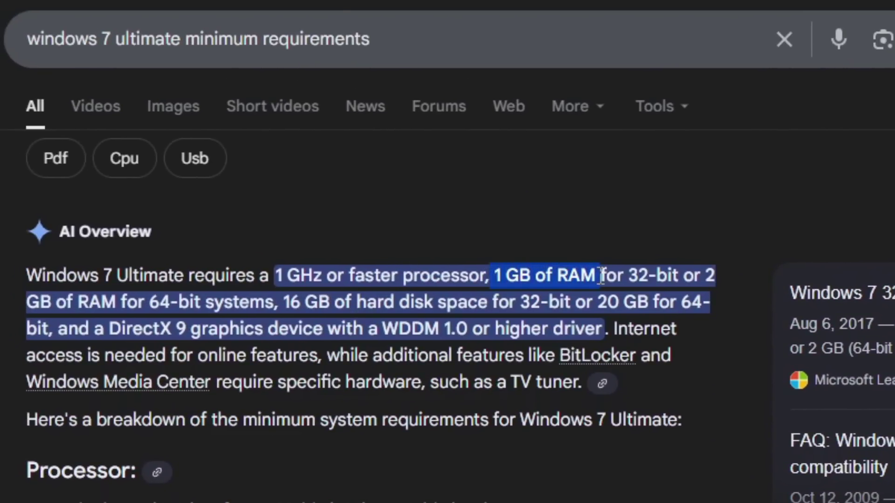
click(705, 395)
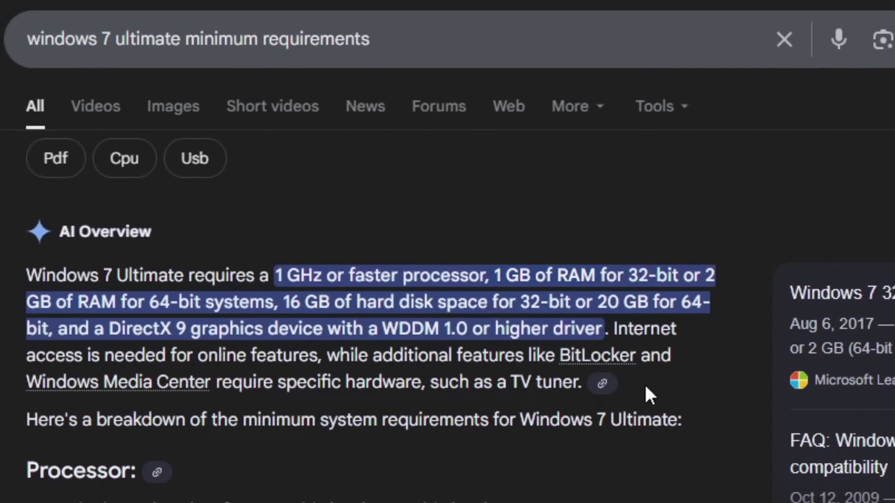
Search 'windows 7 minimum requirements' without 'ultimate' and highlight the 1 GB of RAM figure.
drag(186, 39, 115, 42)
key(BackSpace)
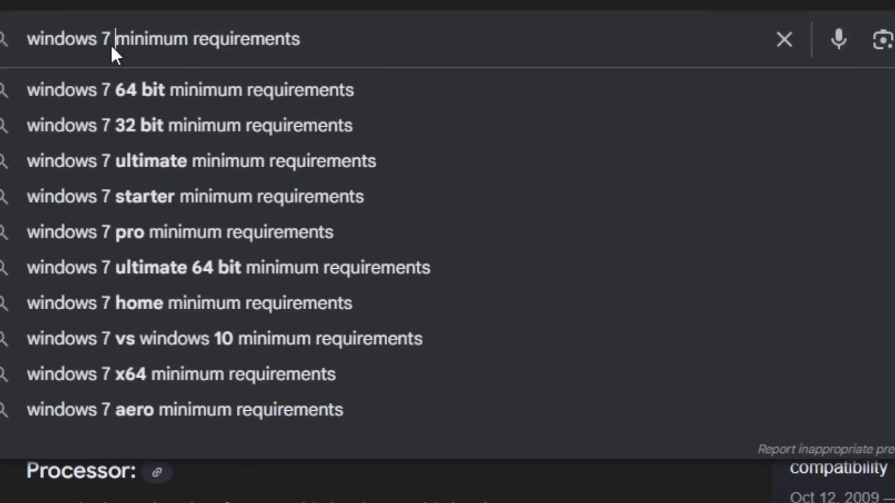
key(Return)
drag(422, 222, 513, 223)
click(526, 323)
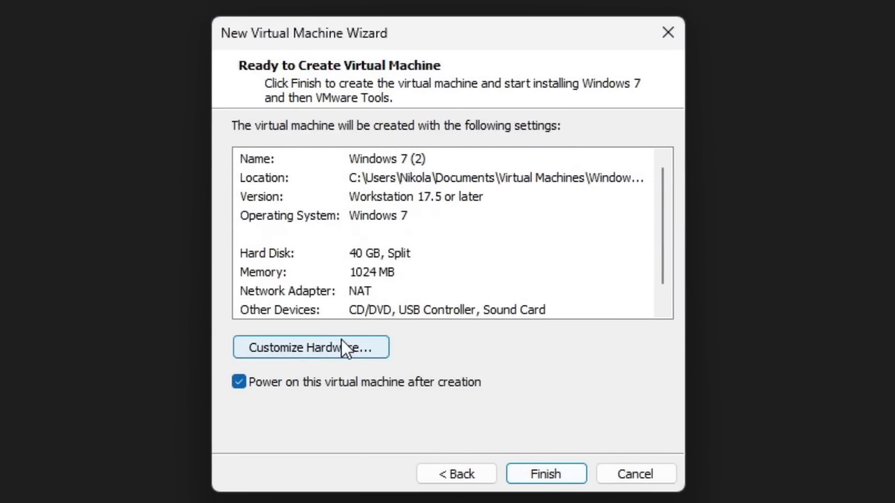
Finish the wizard to create and power on Windows 7 (2) with 1024 MB memory and a 40 GB disk.
click(537, 473)
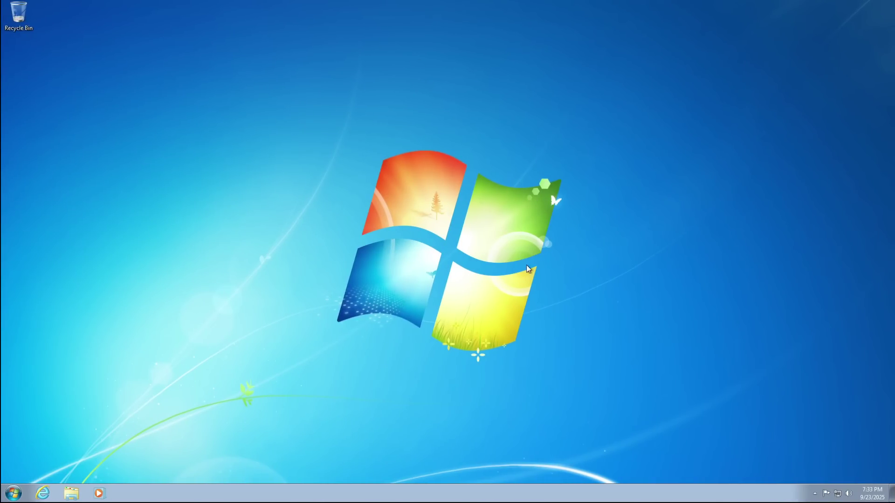
right_click(433, 160)
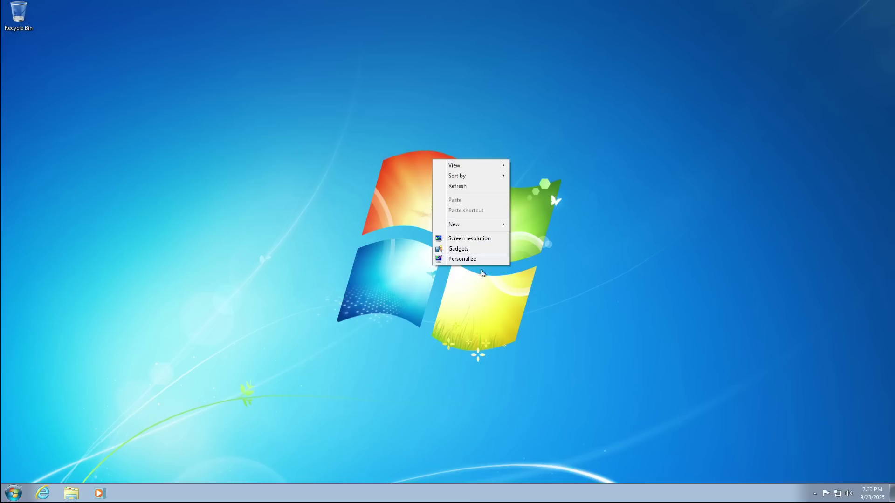
click(778, 388)
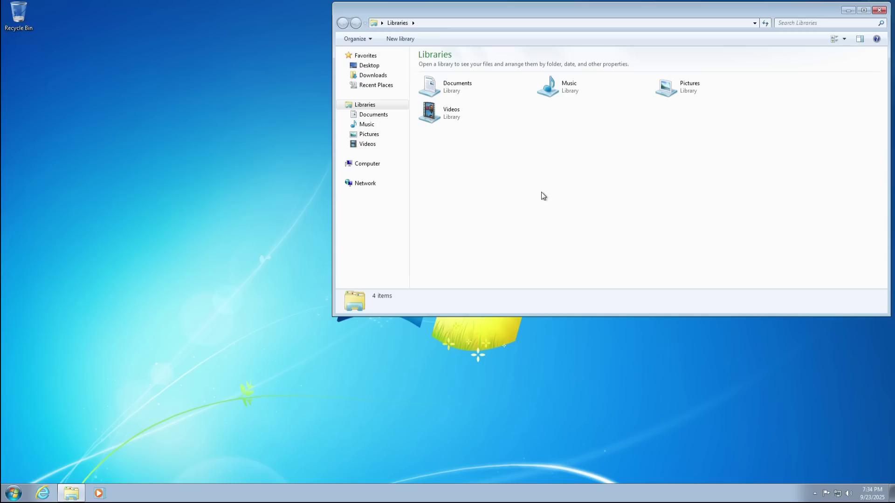
click(879, 11)
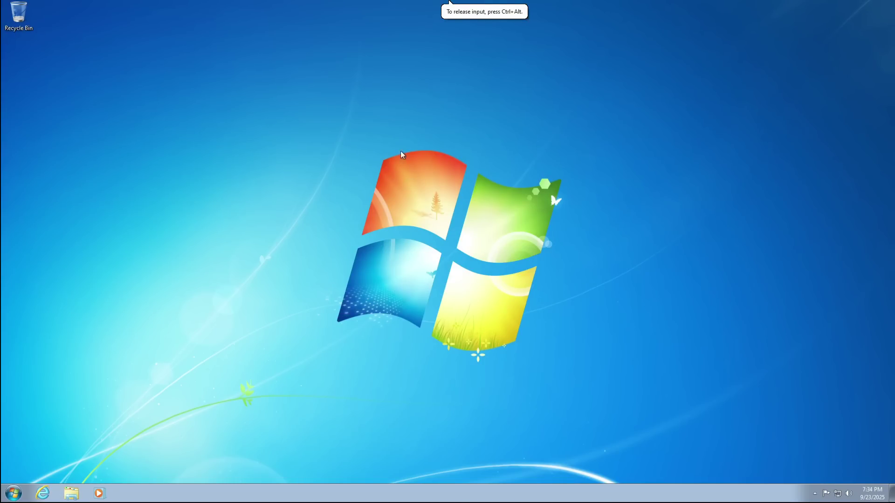
right_click(158, 126)
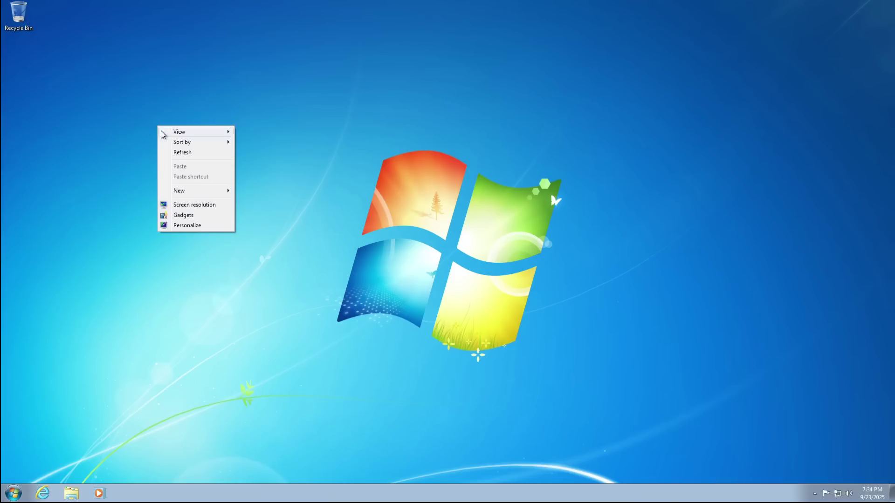
click(334, 151)
click(13, 493)
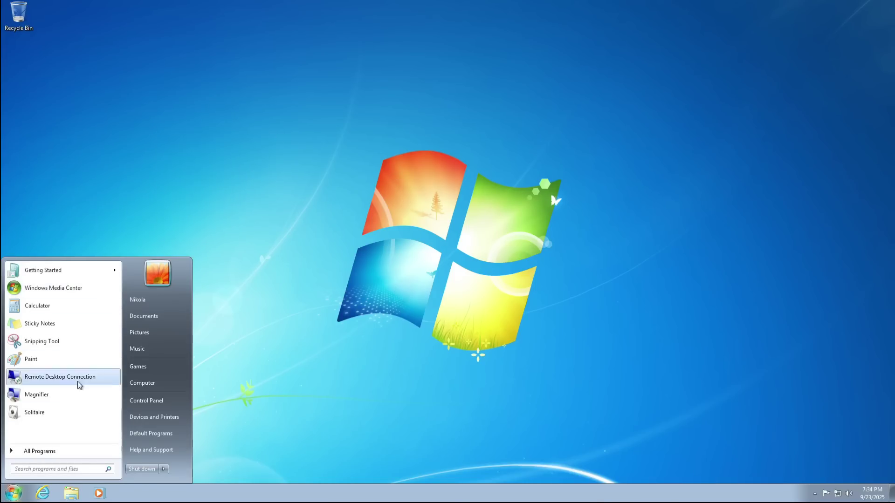
right_click(151, 386)
click(224, 458)
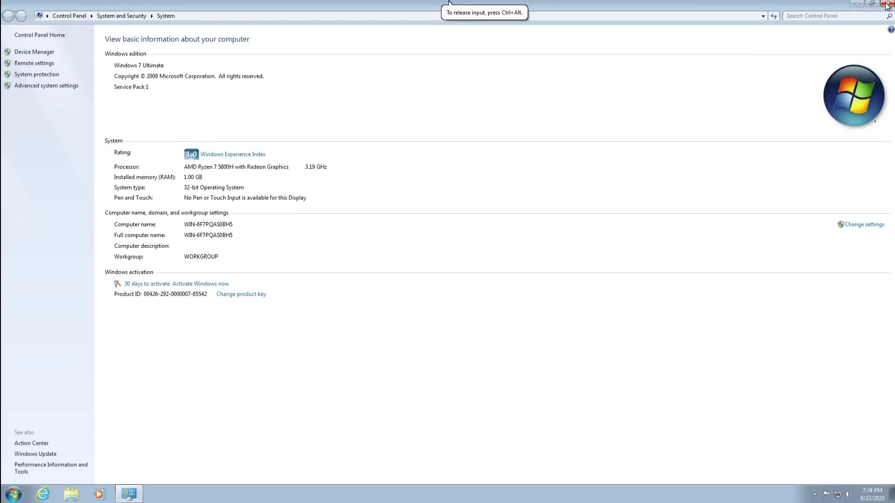
click(887, 3)
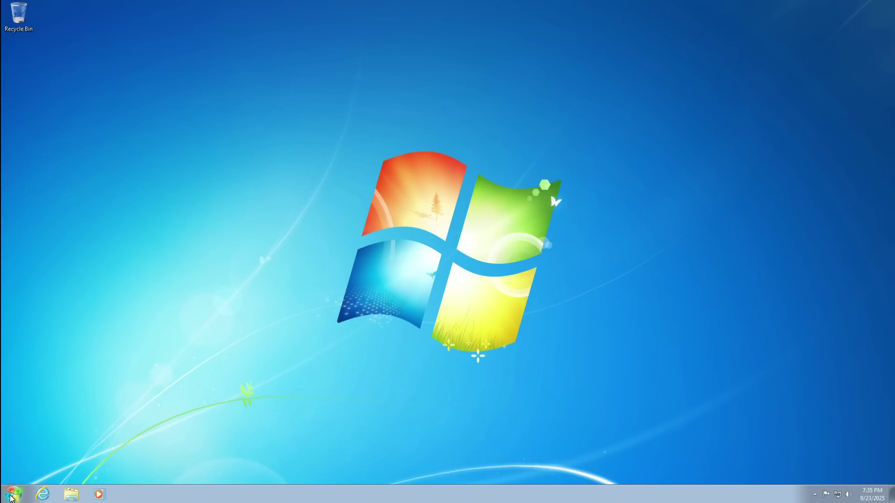
Shut down the guest, lower its memory to 512 MB, and power it back on.
click(11, 498)
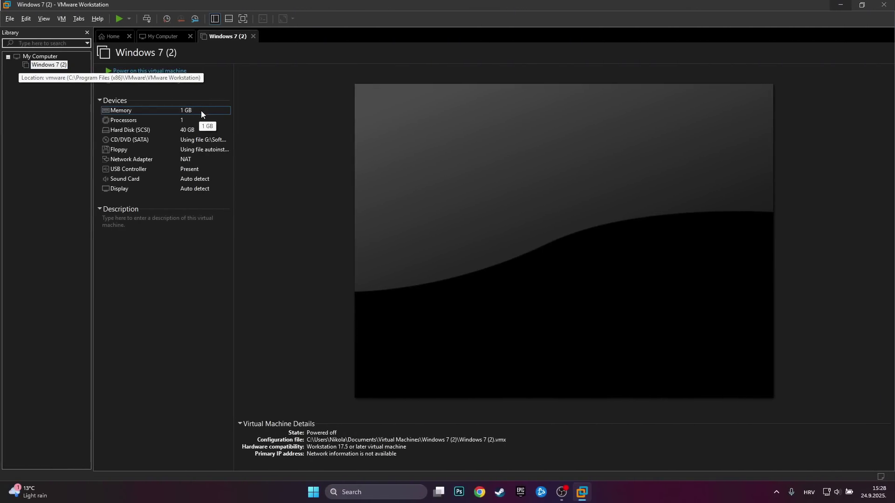
double_click(200, 111)
drag(465, 205, 468, 217)
click(555, 469)
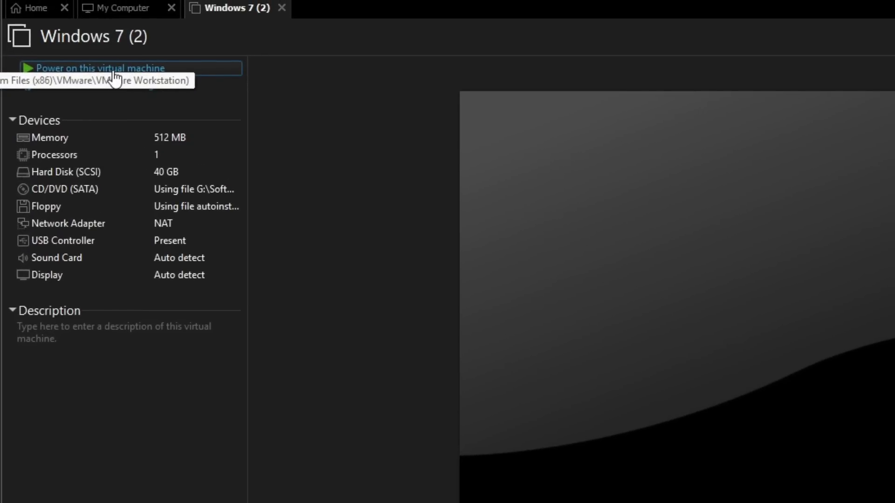
click(114, 69)
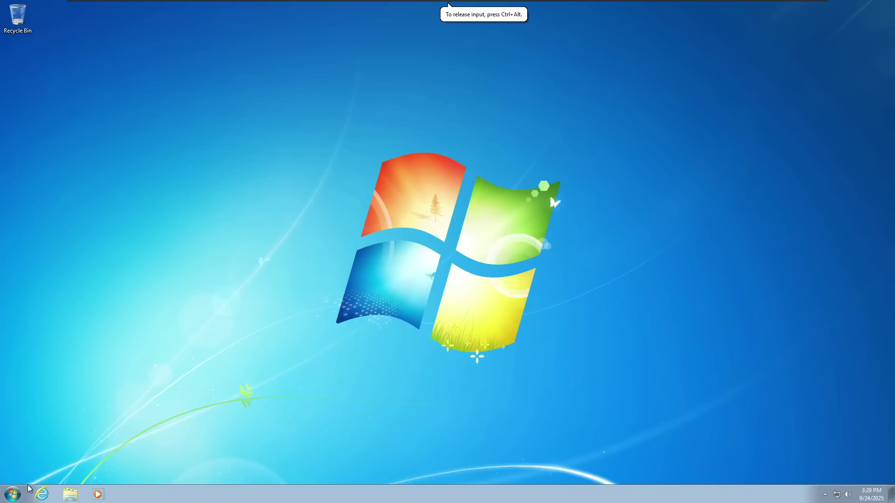
Open the Documents library and Control Panel from the Start menu, then close both.
click(12, 494)
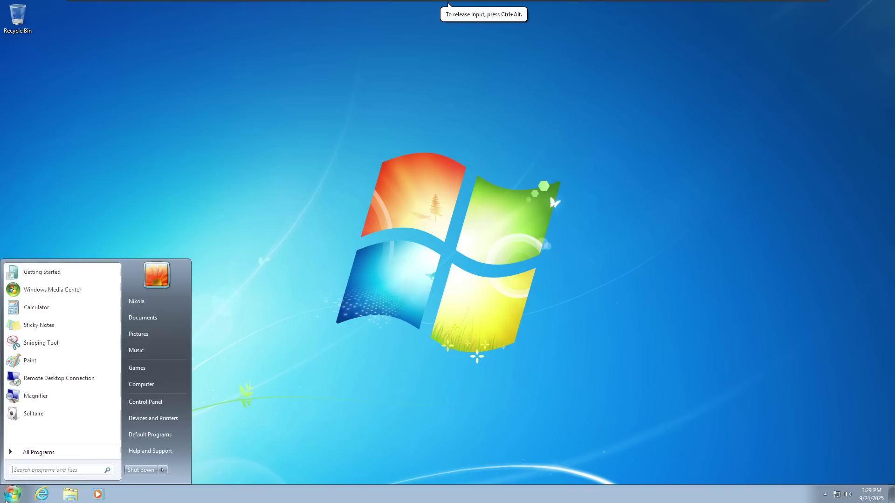
click(149, 323)
mouse_move(512, 18)
mouse_down()
mouse_move(375, 70)
mouse_move(366, 64)
mouse_move(426, 113)
mouse_move(459, 54)
mouse_move(515, 15)
mouse_up()
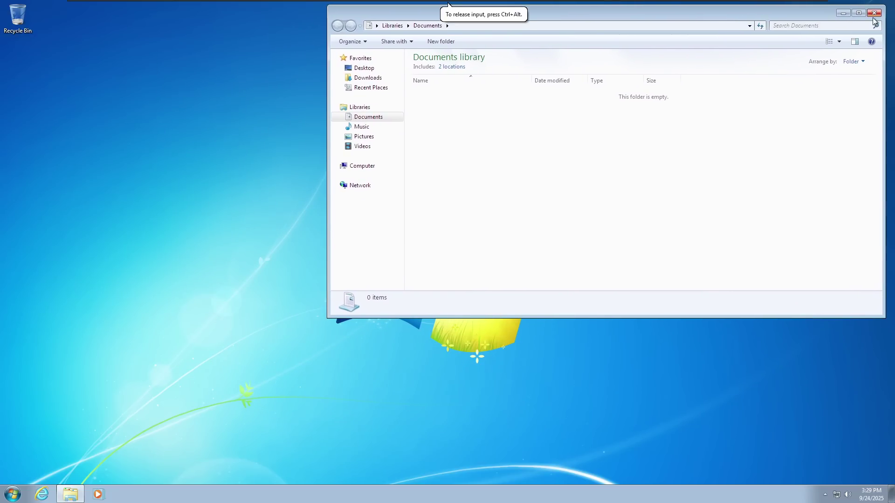
key(alt+F4)
key(super)
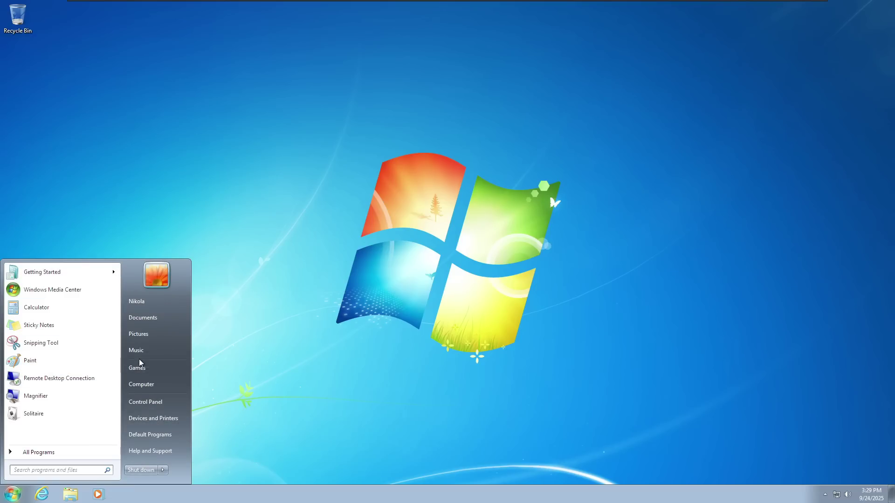
click(145, 404)
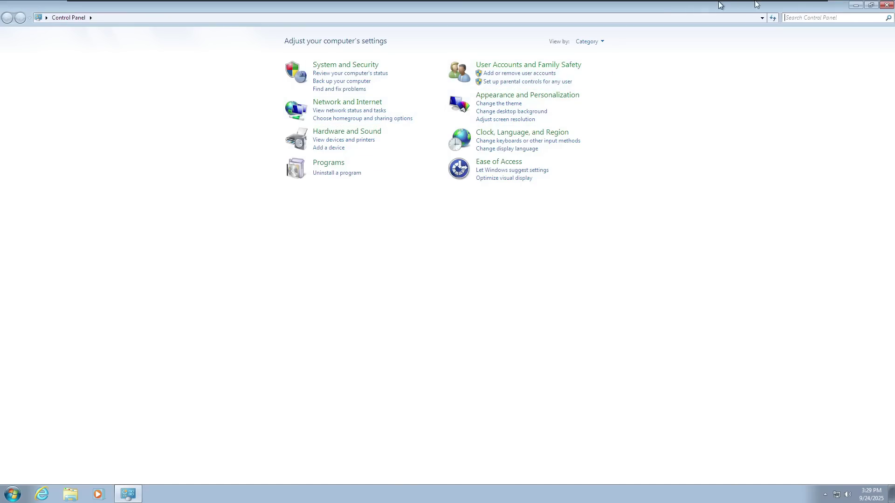
click(886, 5)
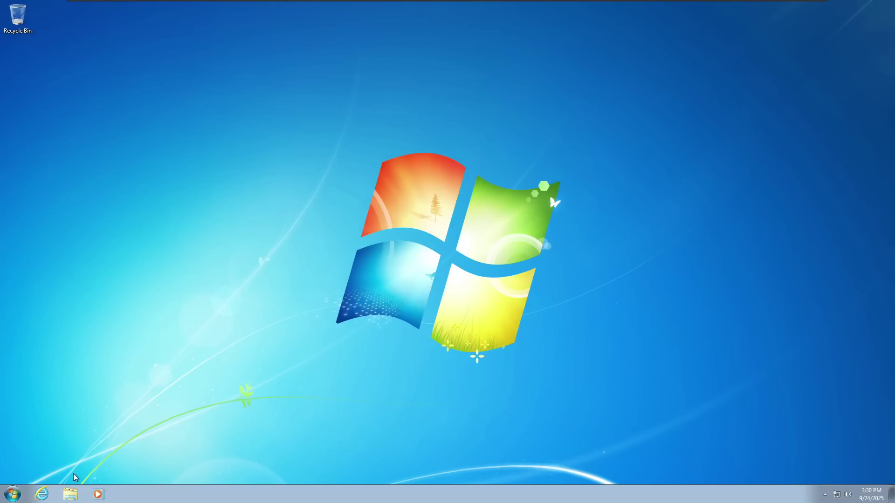
Confirm 512 MB (511 MB usable) RAM in Computer's System properties, then begin shutting down.
click(12, 494)
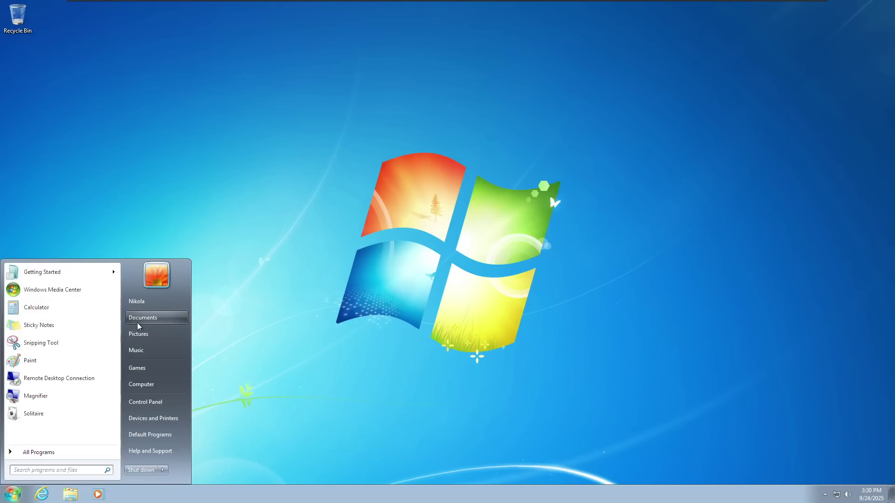
right_click(151, 384)
click(209, 459)
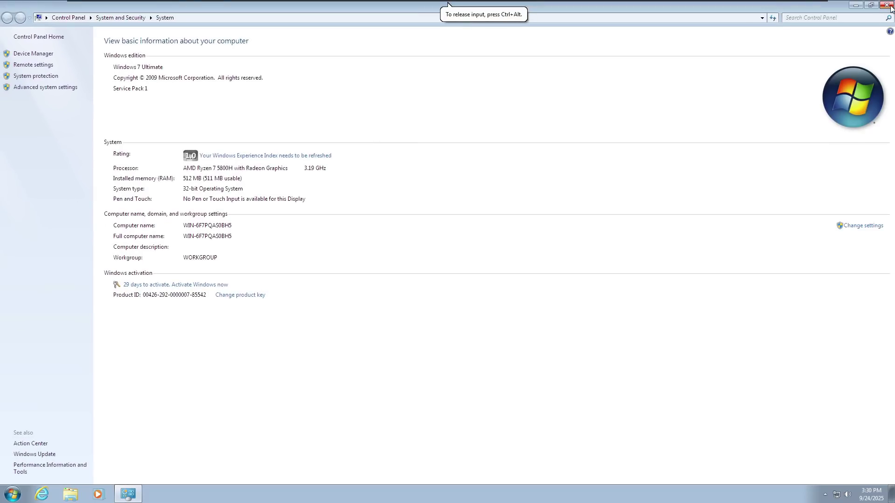
click(886, 6)
click(4, 487)
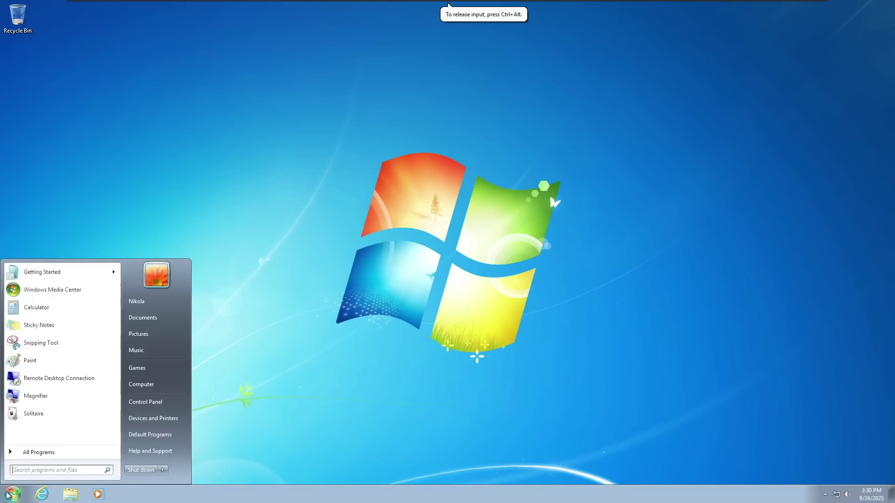
Shut down the guest, set memory to 256 MB, power on, and center the Games window.
click(149, 473)
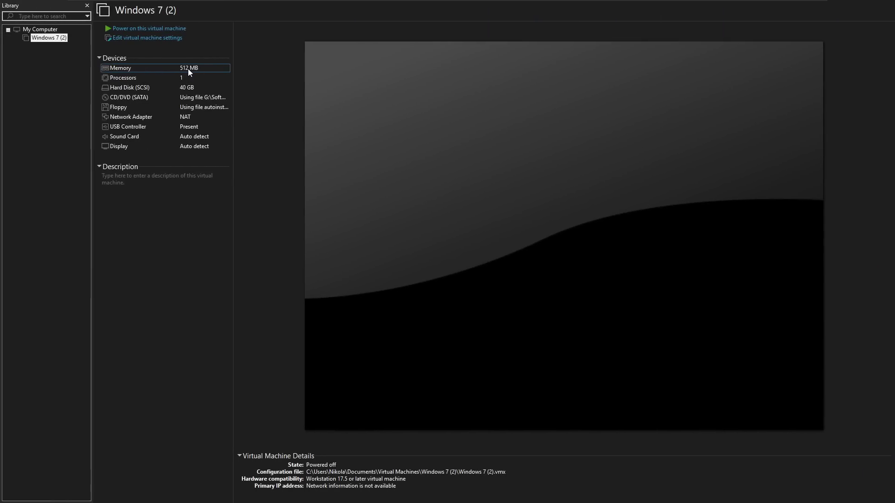
double_click(188, 69)
drag(472, 215, 470, 229)
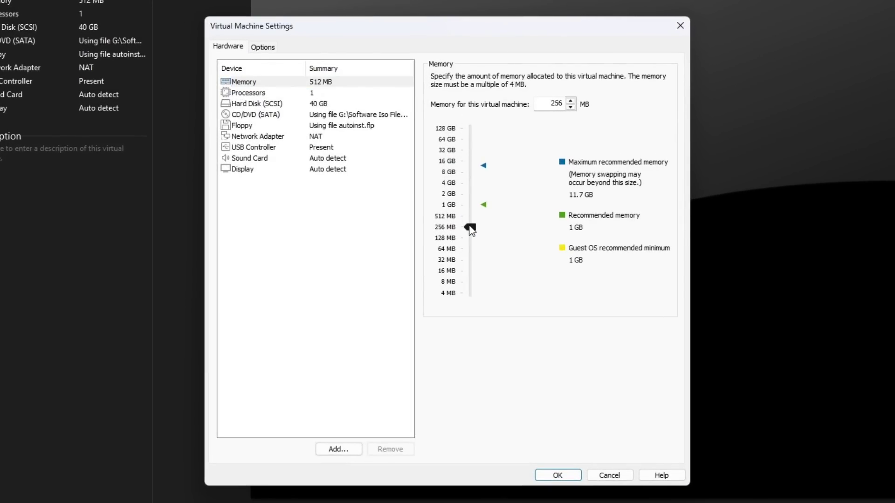
click(559, 475)
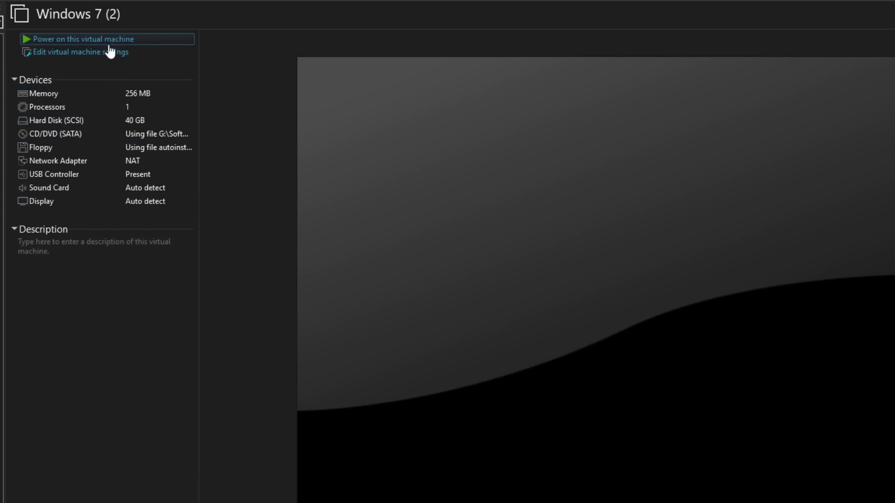
click(109, 45)
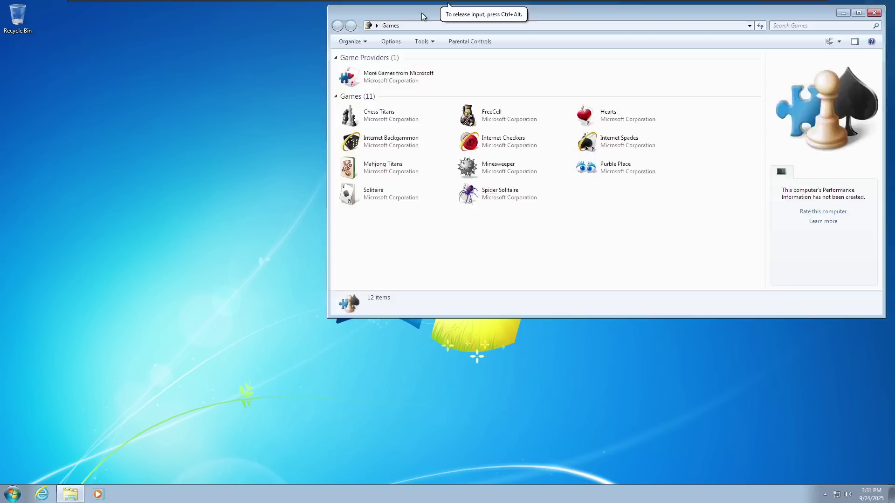
drag(424, 39, 280, 76)
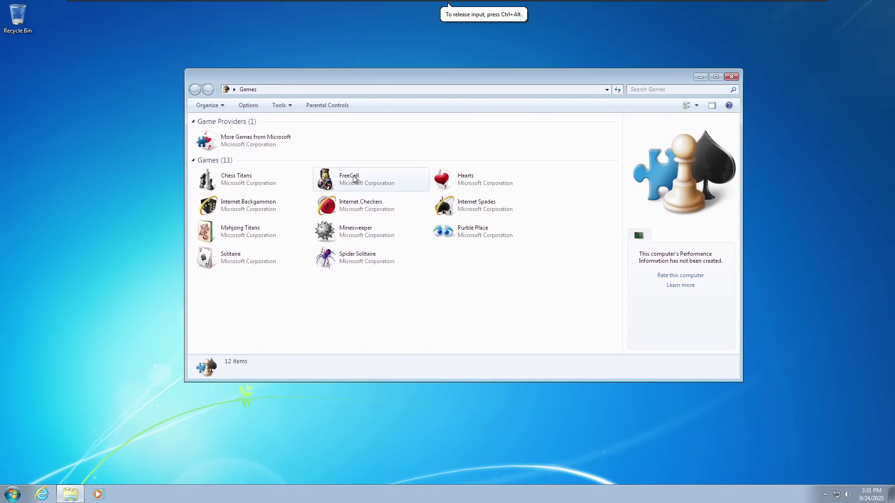
Launch Chess Titans, dismiss the rendering warning, and start a Beginner game.
double_click(258, 185)
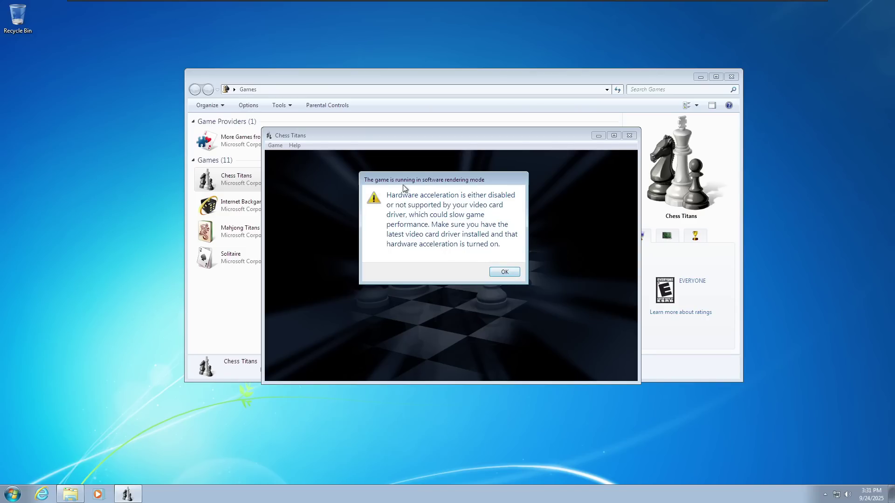
click(509, 272)
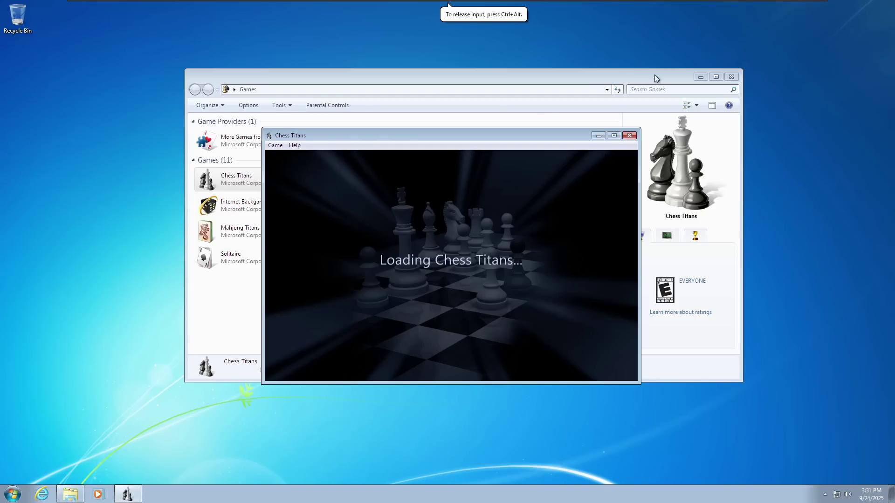
click(731, 77)
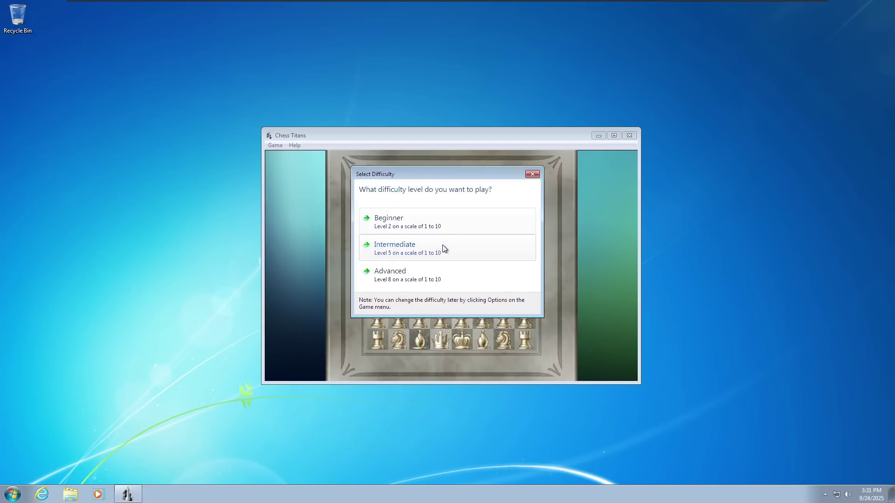
click(399, 228)
click(461, 310)
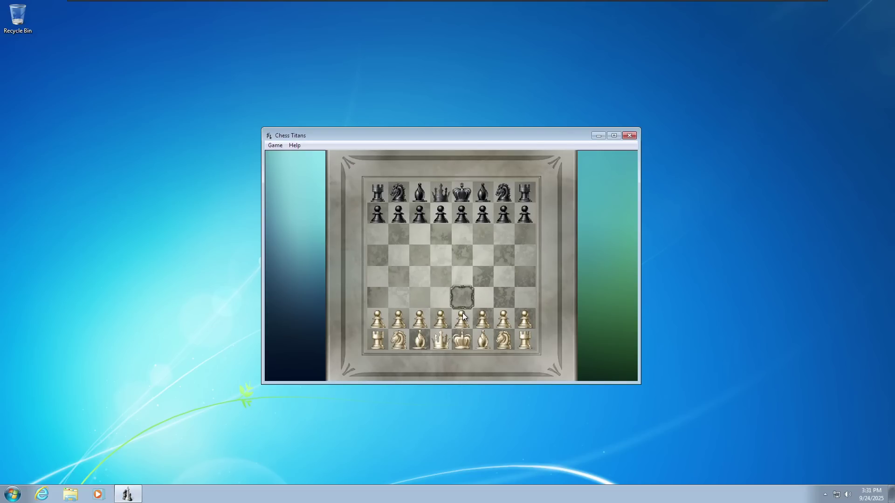
Move the pawns e2 to e4 and h2 to h4, then close Chess Titans.
click(467, 270)
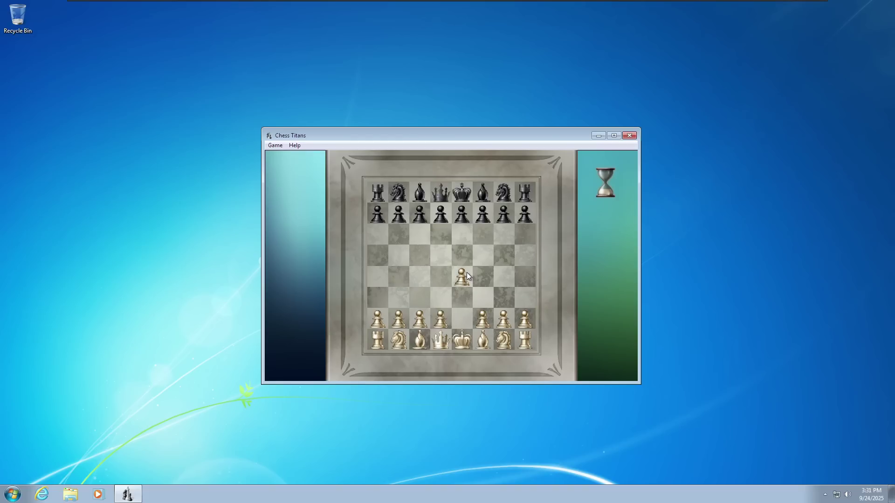
click(524, 319)
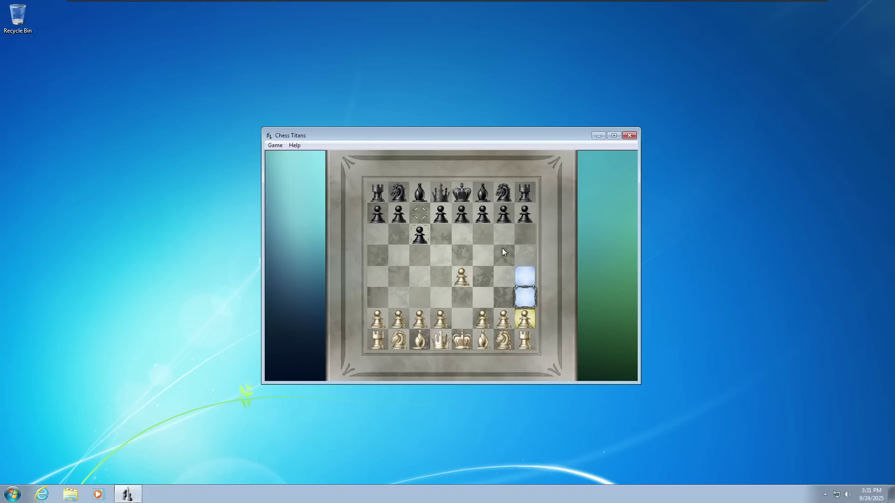
click(525, 280)
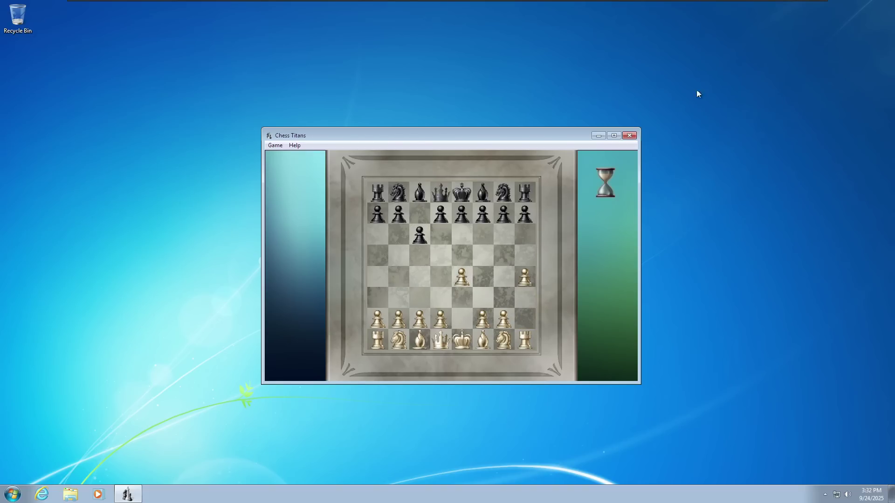
click(630, 136)
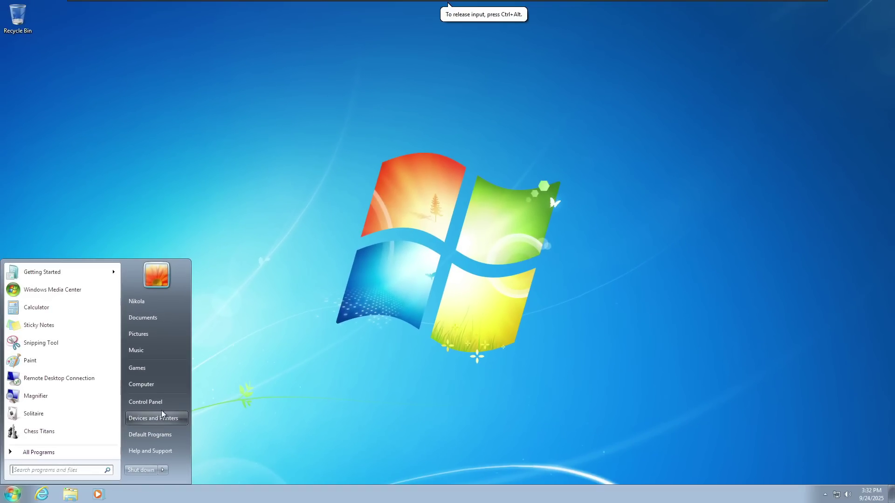
Shut down the guest and lower the virtual machine's memory to 128 MB.
click(141, 471)
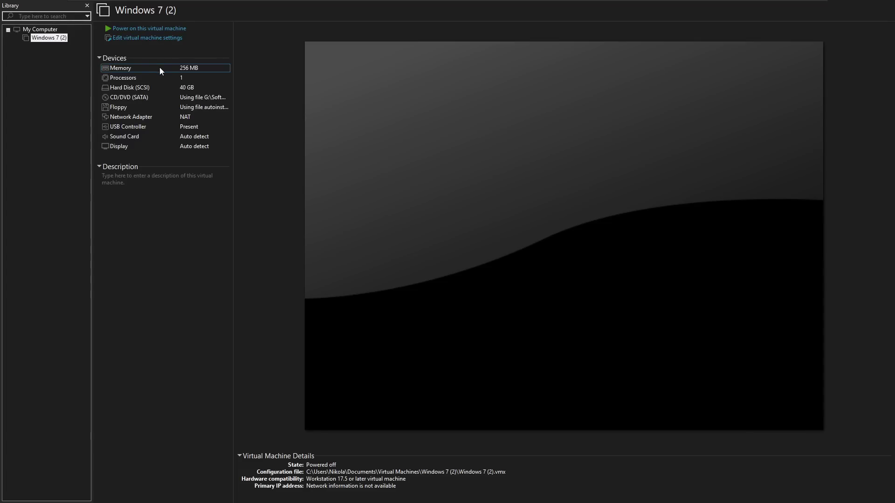
double_click(160, 68)
drag(466, 229, 469, 231)
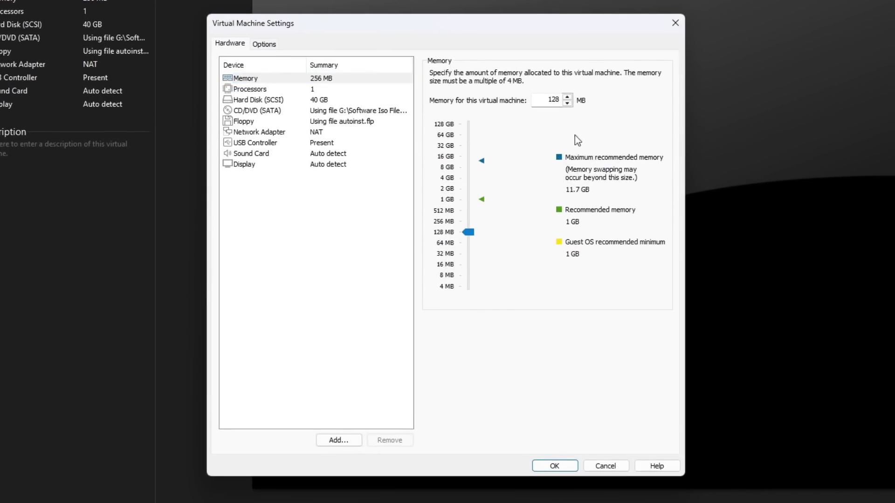
click(562, 467)
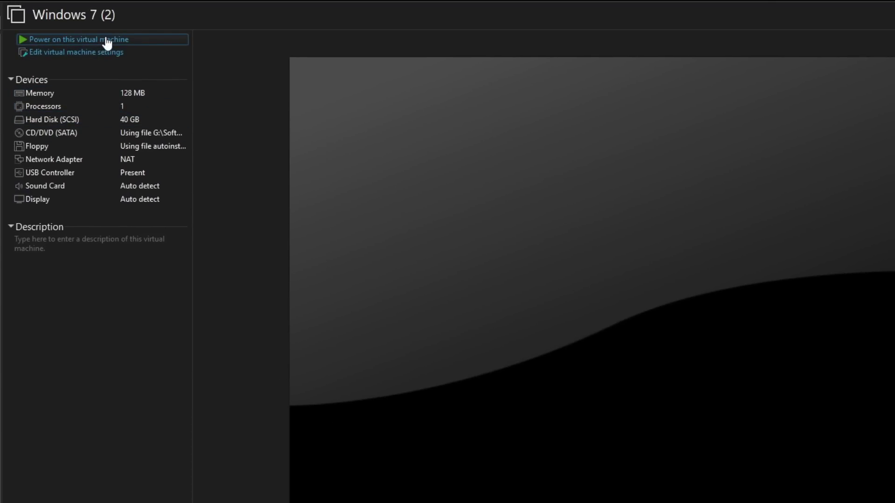
Power on the 128 MB VM and, after it crashes, restart the guest from the Power menu.
click(106, 41)
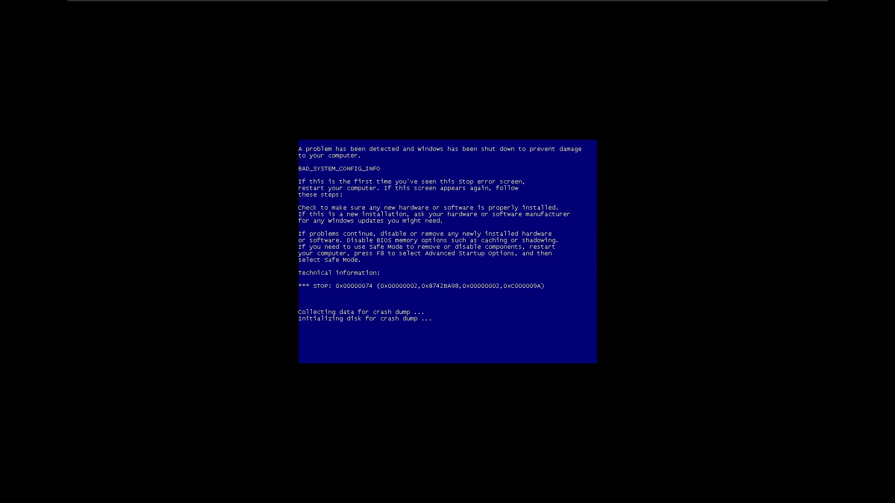
key(ctrl+alt)
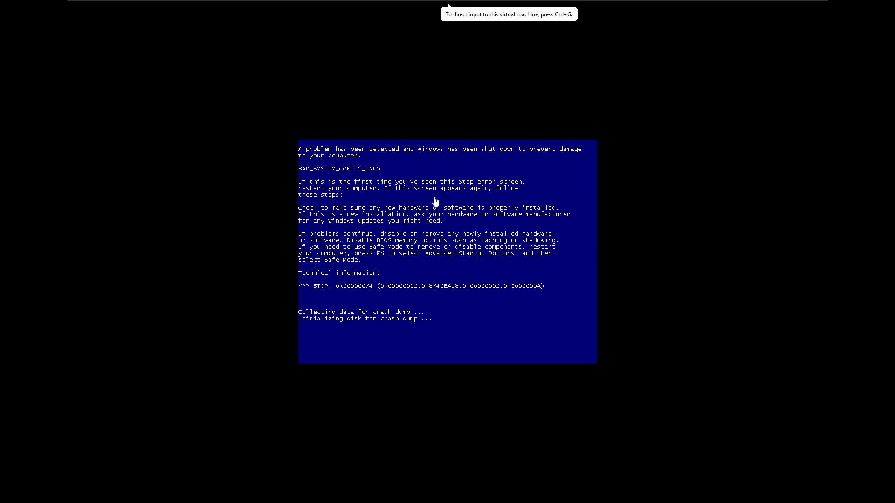
mouse_move(454, 5)
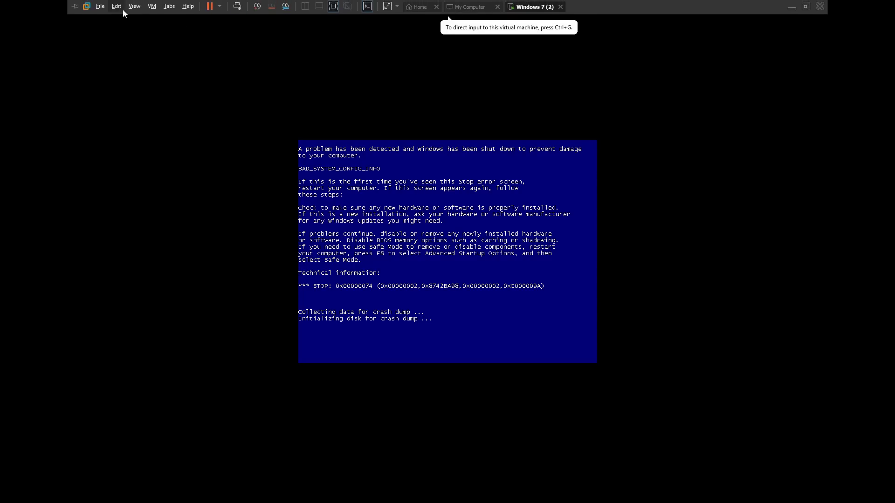
click(219, 7)
click(237, 49)
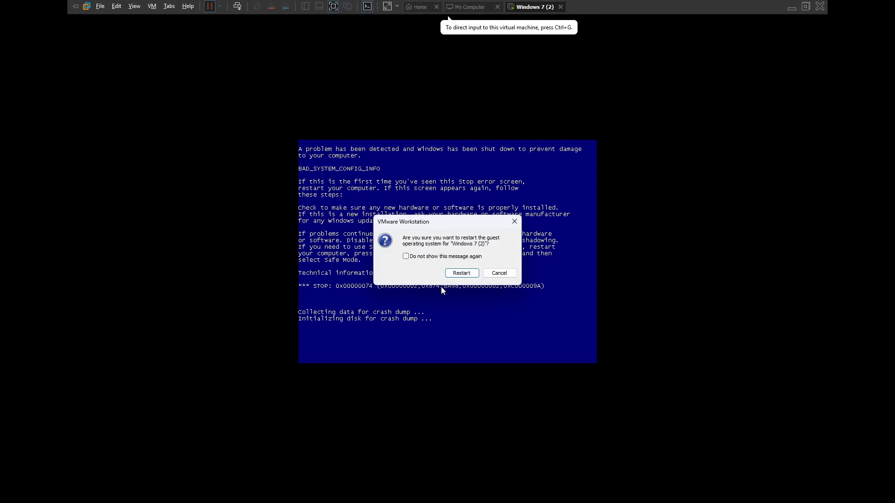
click(466, 273)
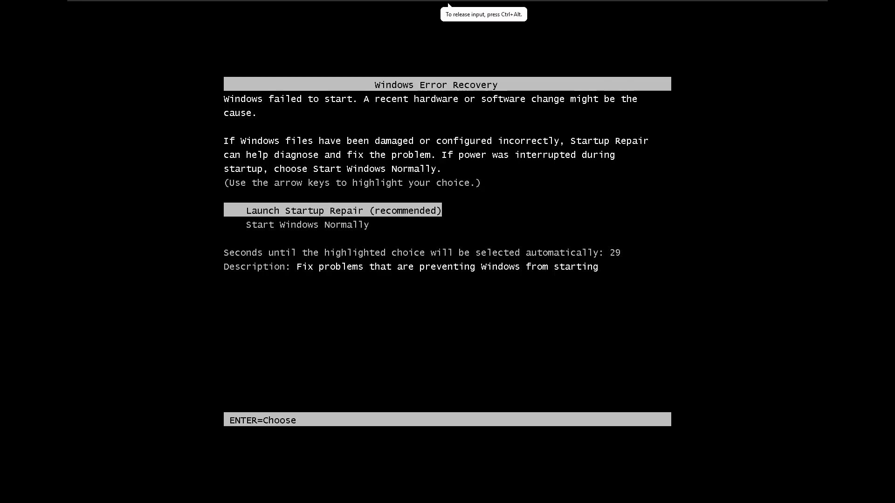
Choose Start Windows Normally in the Windows Error Recovery menu.
key(Up)
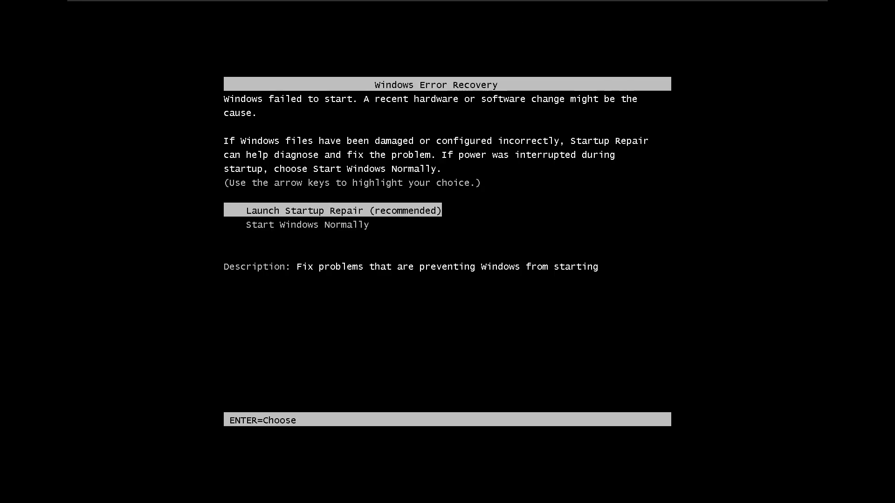
key(Down)
key(Return)
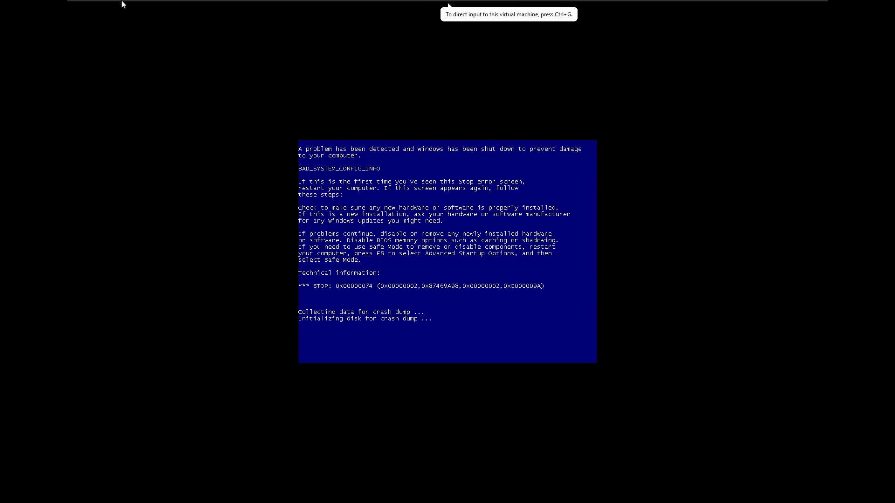
Power off the suspended guest, then boot it again with its memory set to 168 MB.
click(209, 6)
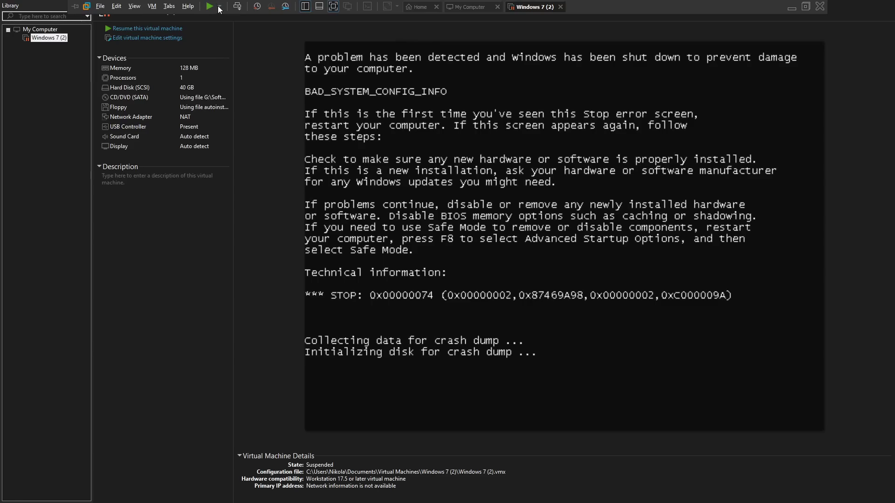
click(219, 6)
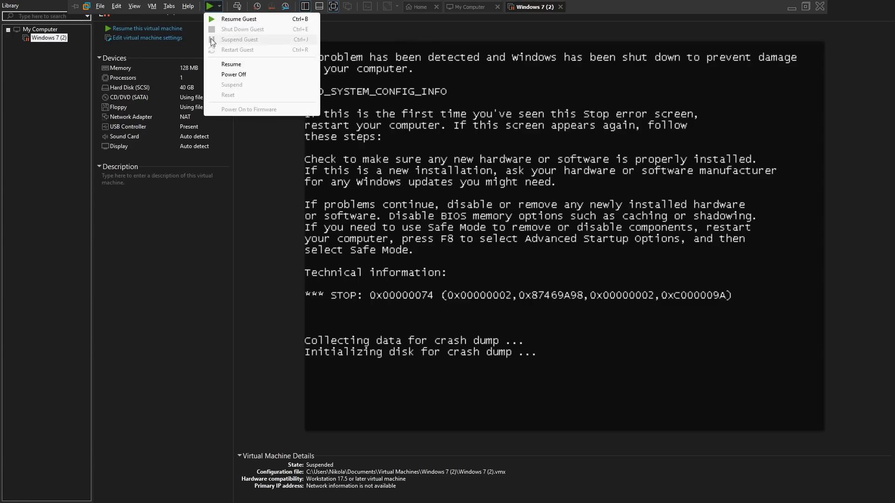
click(224, 74)
key(Return)
double_click(191, 69)
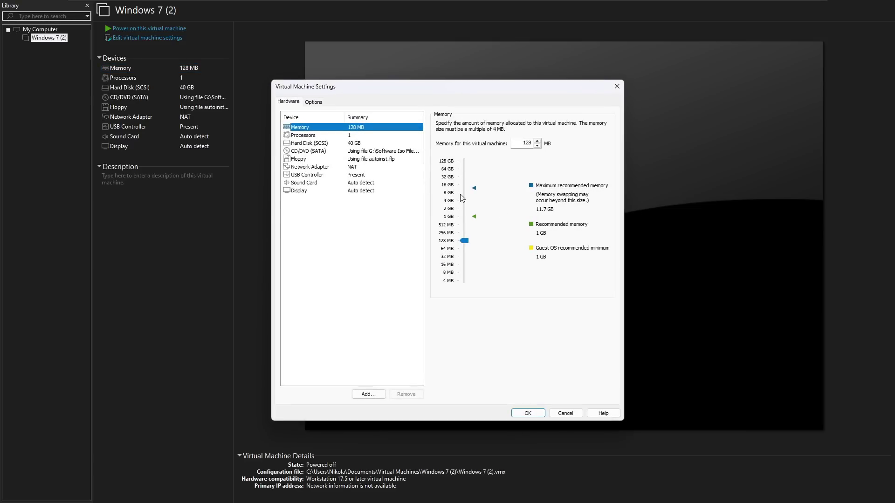
drag(464, 242, 467, 239)
click(565, 463)
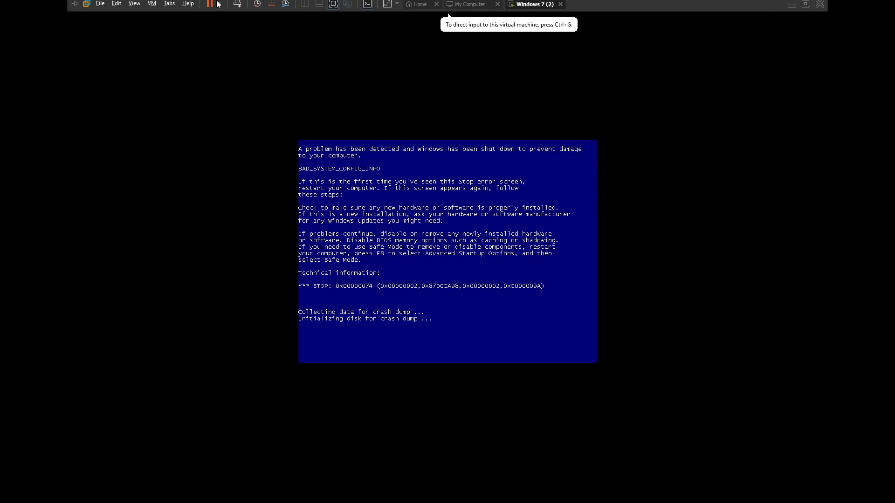
Power off the crashed guest, set its memory to 196 MB, and power it back on.
click(219, 6)
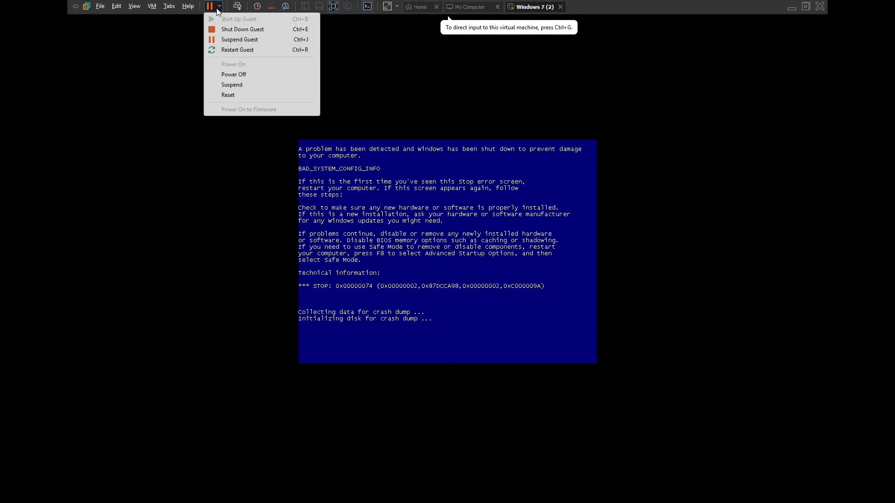
click(233, 75)
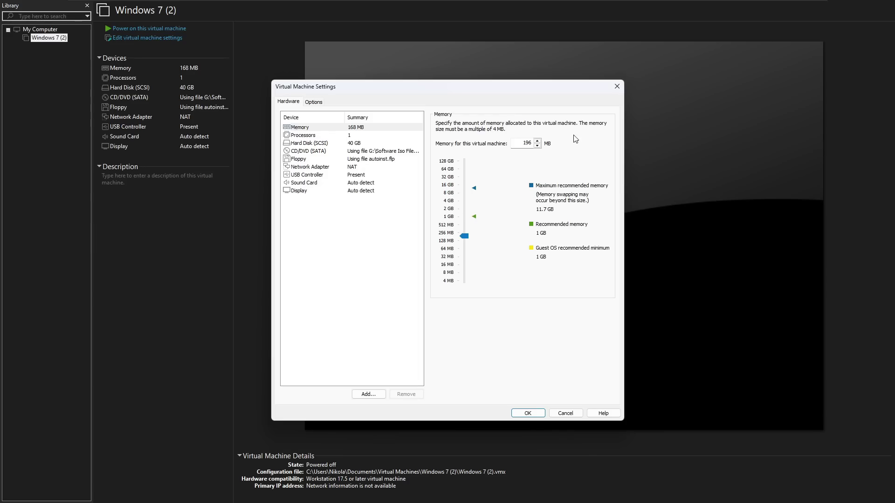
click(528, 414)
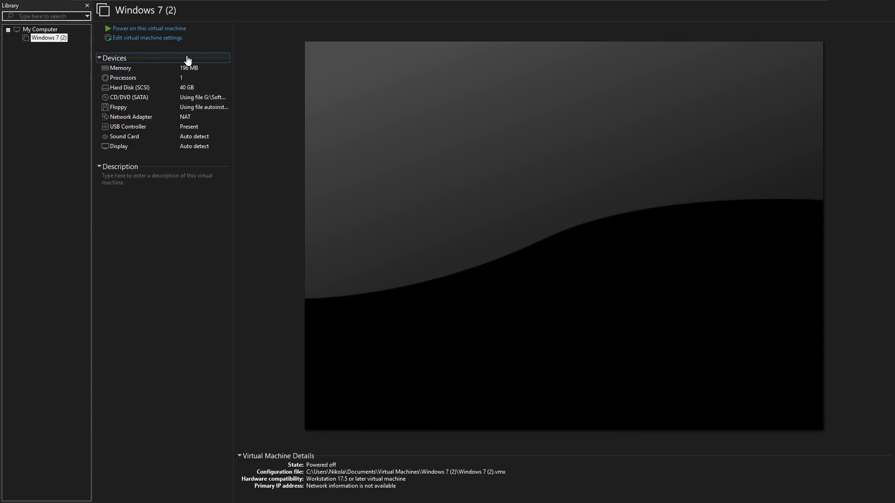
click(173, 29)
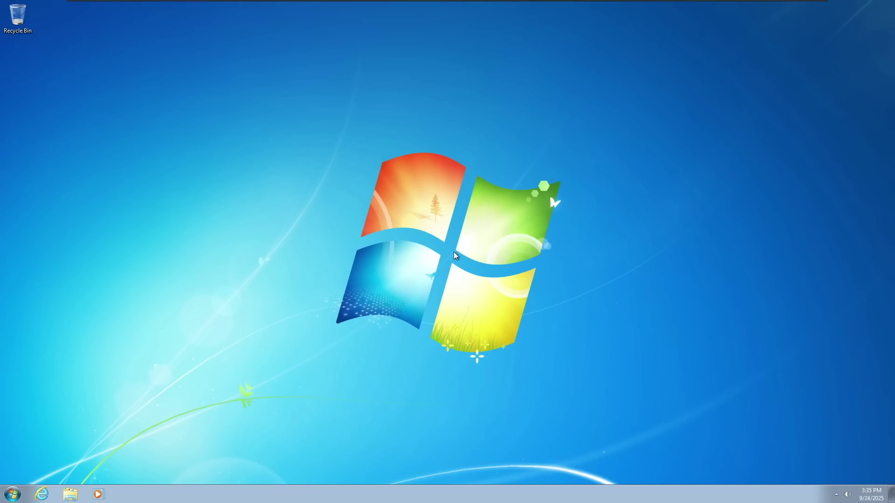
In the Windows 7 guest, open Computer's System properties to confirm 196 MB installed memory.
click(13, 494)
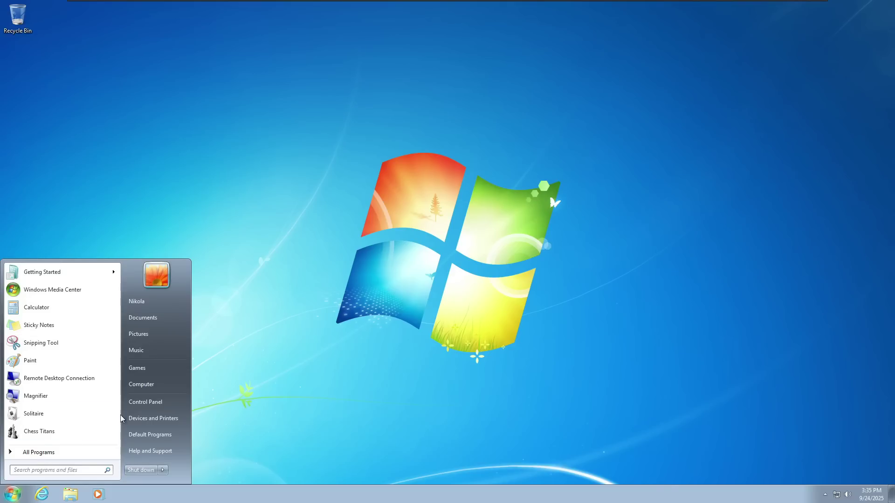
right_click(150, 389)
click(195, 466)
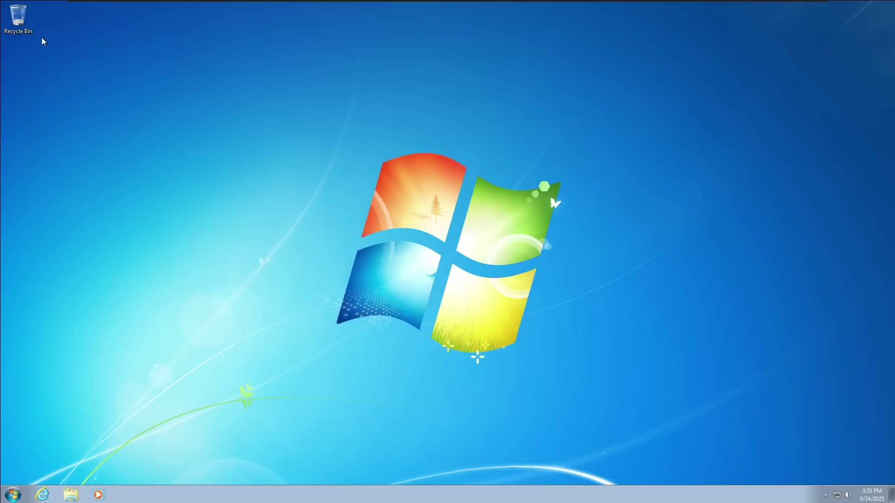
drag(41, 37, 491, 270)
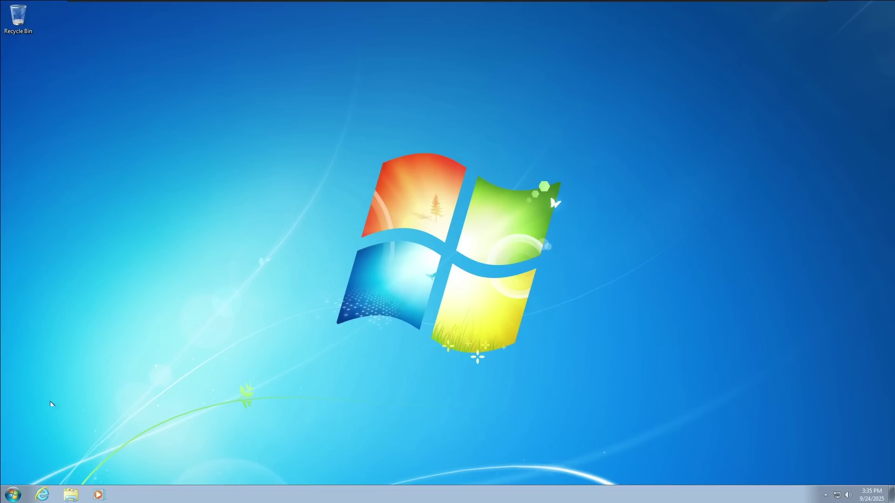